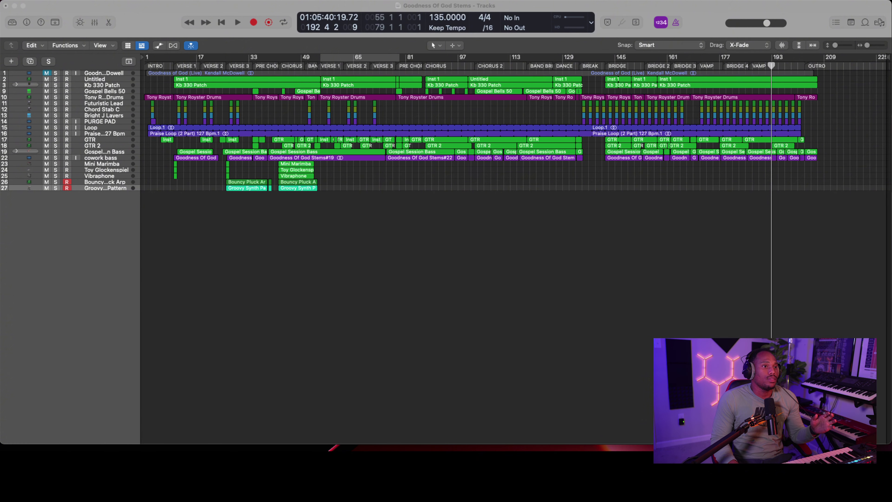
Enlarge the track rows and examine the reference recording's waveform along the song timeline
{"action": "left_click", "coordinate": [340, 211]}
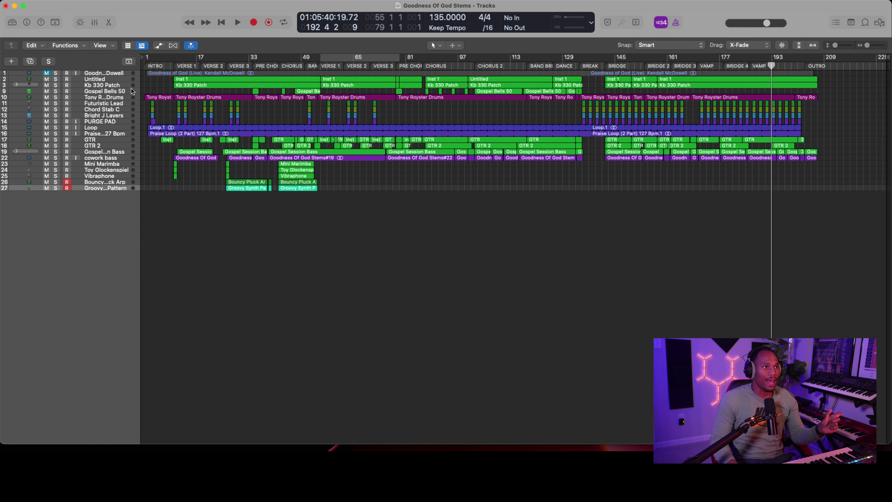
{"action": "scroll", "coordinate": [188, 87], "scroll_direction": "up", "scroll_amount": 10}
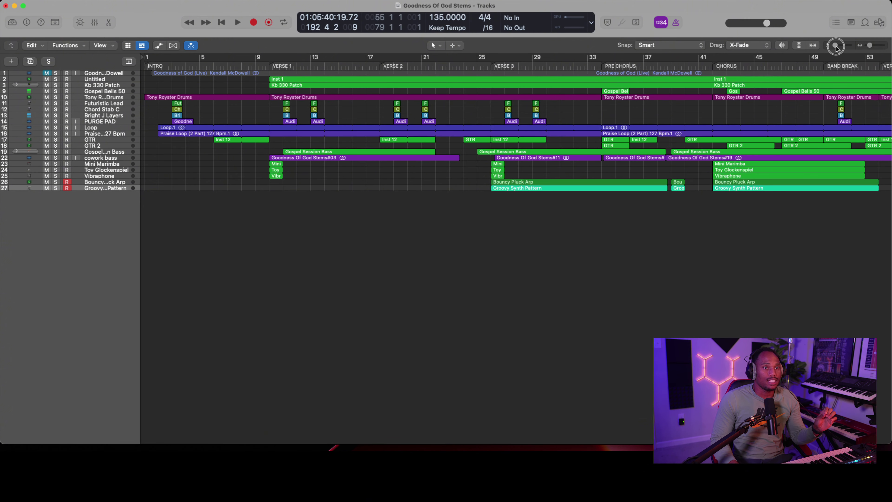
{"action": "left_click_drag", "start_coordinate": [837, 47], "coordinate": [845, 47]}
{"action": "scroll", "coordinate": [578, 129], "scroll_direction": "up", "scroll_amount": 10}
{"action": "scroll", "coordinate": [571, 130], "scroll_direction": "up", "scroll_amount": 5}
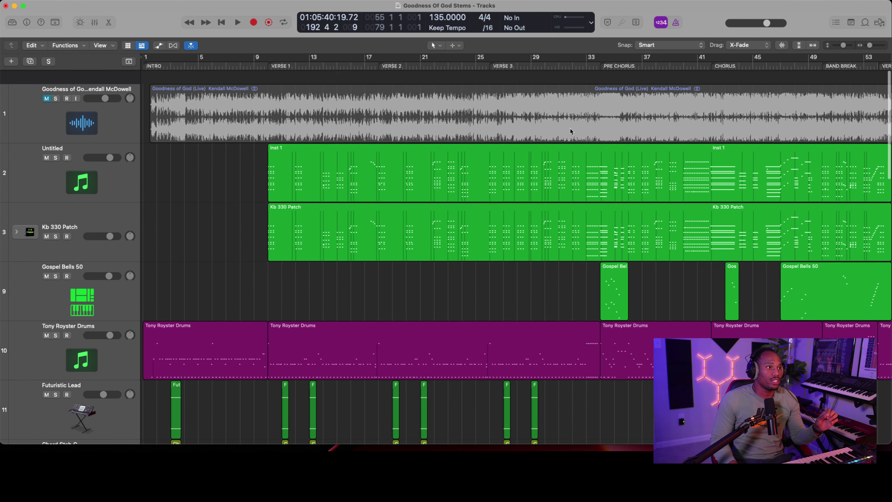
{"action": "scroll", "coordinate": [193, 100], "scroll_direction": "left", "scroll_amount": 1}
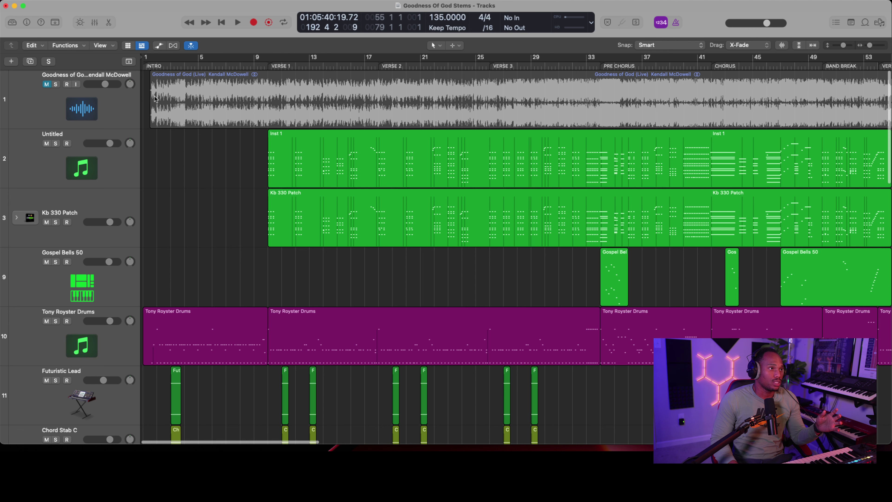
{"action": "left_click", "coordinate": [80, 96]}
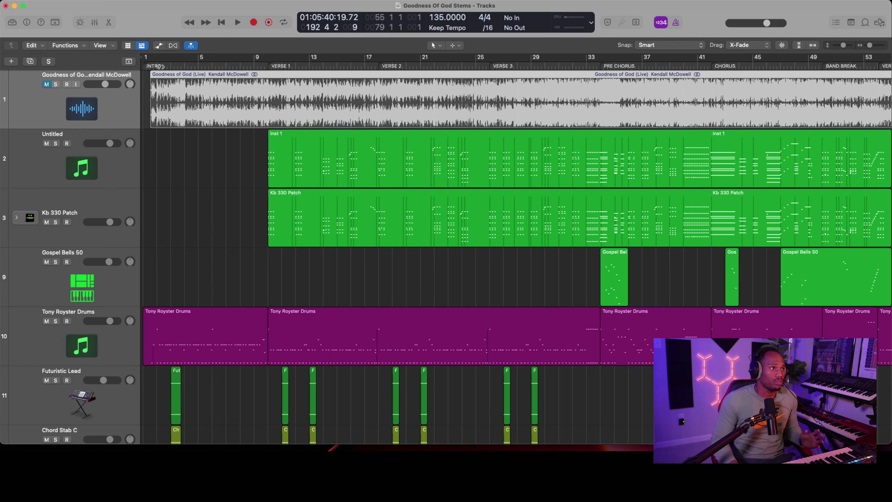
{"action": "key", "text": "super+Right"}
{"action": "key", "text": "super+Right"}
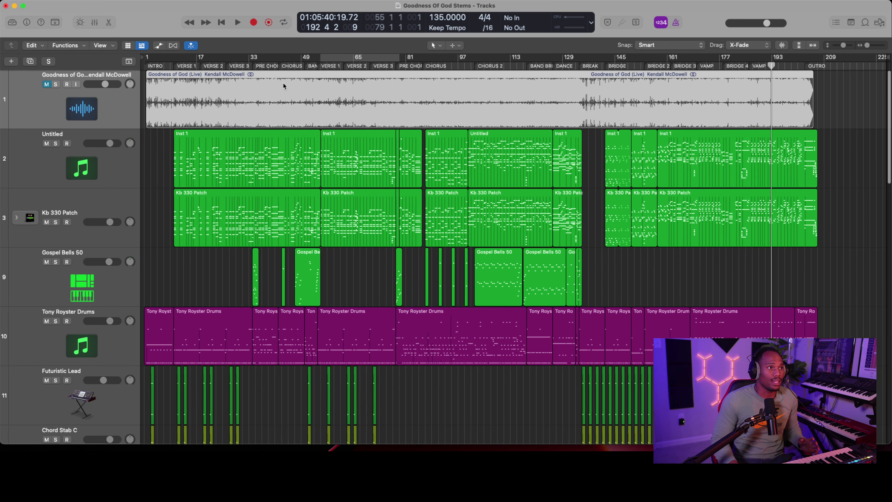
{"action": "scroll", "coordinate": [283, 83], "scroll_direction": "left", "scroll_amount": 15}
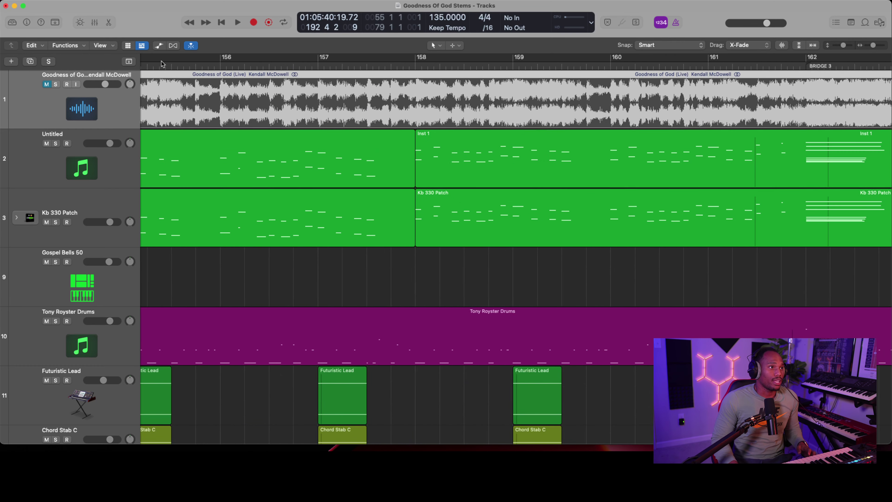
{"action": "scroll", "coordinate": [157, 62], "scroll_direction": "left", "scroll_amount": 10}
{"action": "key", "text": "super+Left"}
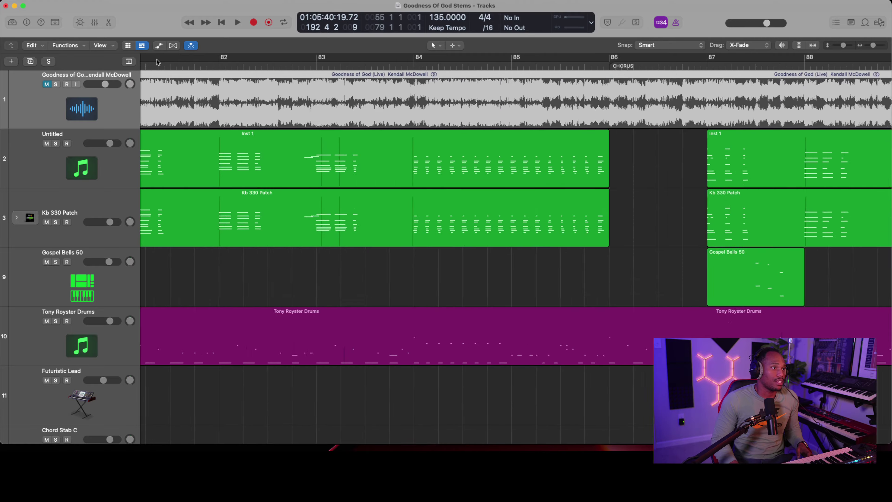
{"action": "key", "text": "z"}
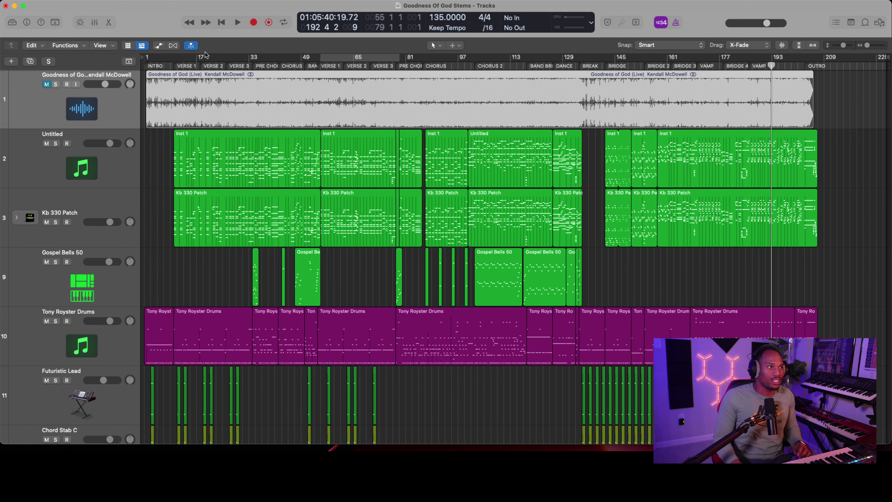
Reveal the global tracks, add a marker at the playhead, remove it again and hide the global tracks
{"action": "left_click", "coordinate": [129, 61]}
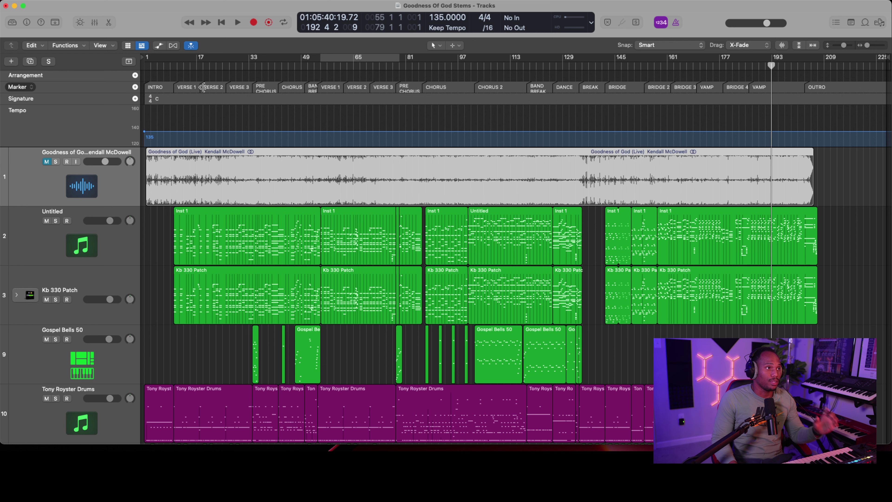
{"action": "left_click", "coordinate": [135, 87]}
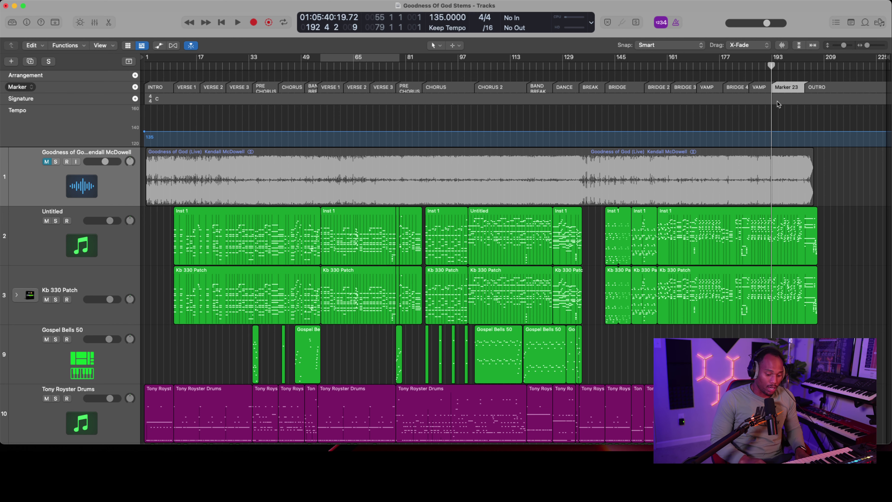
{"action": "left_click", "coordinate": [780, 88]}
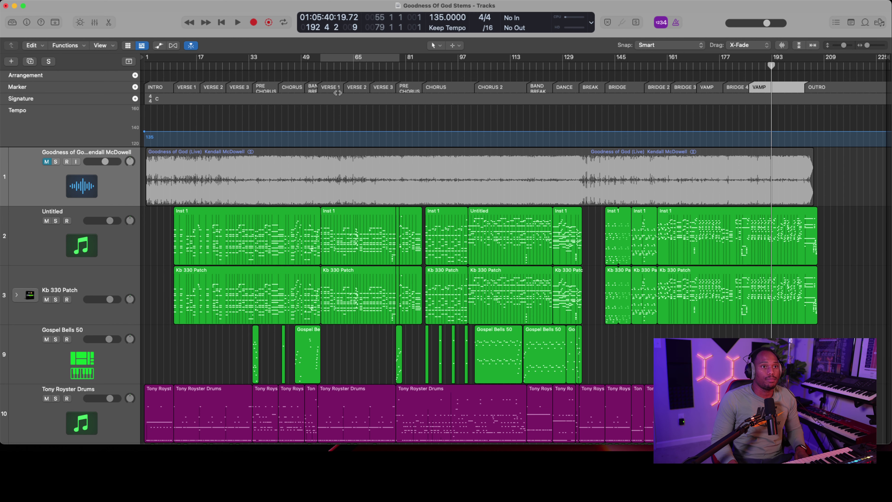
{"action": "key", "text": "g"}
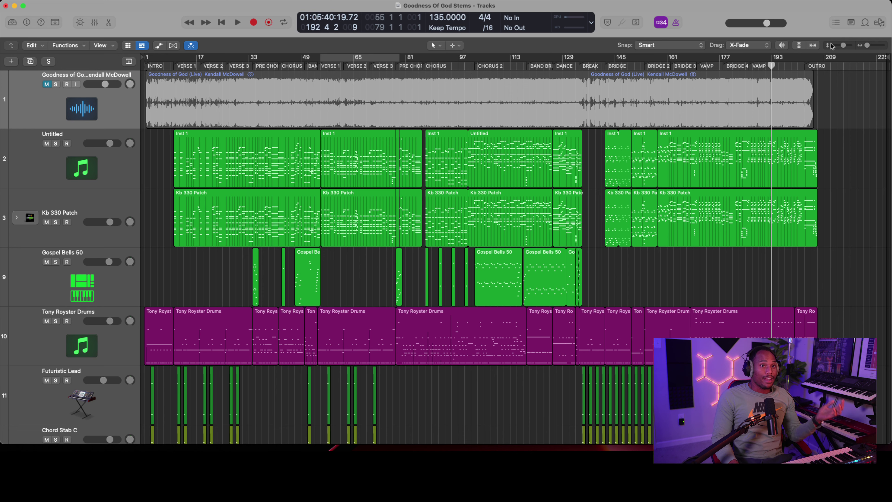
Shrink the track rows so all tracks fit, and set the GTR track's volume to -2.6 dB during playback
{"action": "left_click_drag", "start_coordinate": [842, 46], "coordinate": [833, 45]}
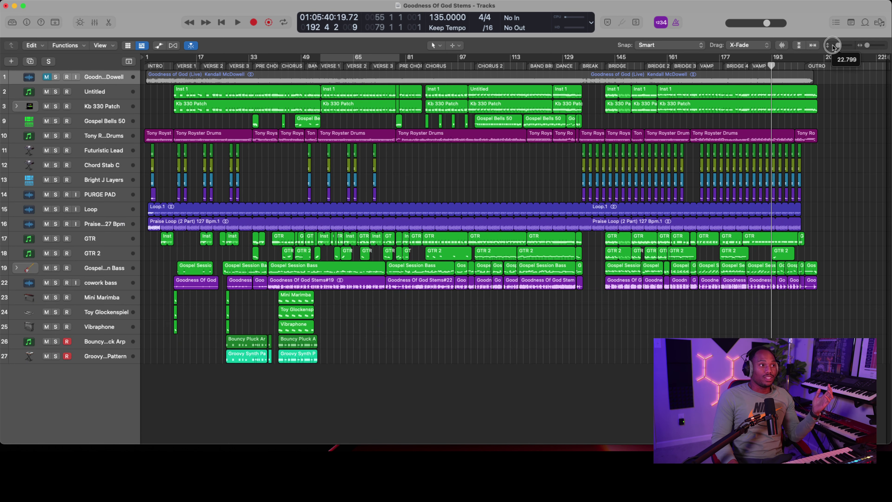
{"action": "left_click_drag", "start_coordinate": [55, 106], "coordinate": [55, 91]}
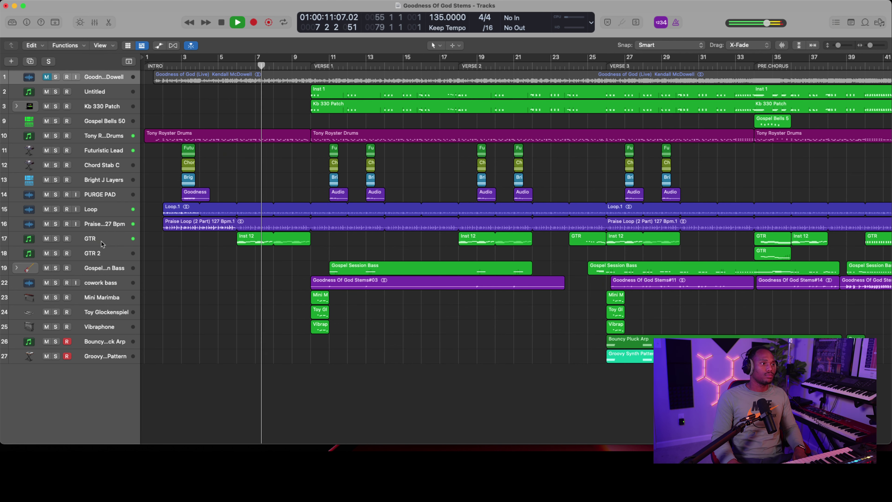
{"action": "left_click", "coordinate": [88, 238]}
{"action": "left_click", "coordinate": [26, 22]}
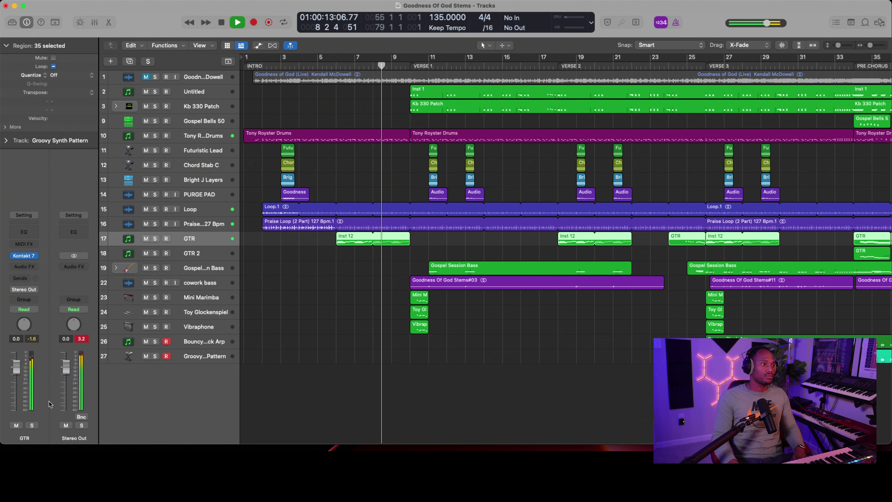
{"action": "left_click_drag", "start_coordinate": [17, 373], "coordinate": [16, 375]}
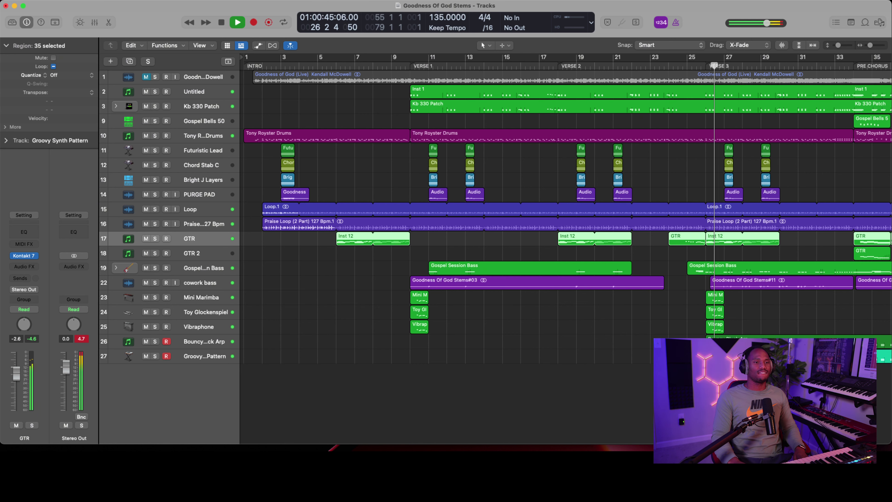
Set the Gospel Bells 50 track's volume to -2.1 dB during playback
{"action": "mouse_move", "coordinate": [472, 411]}
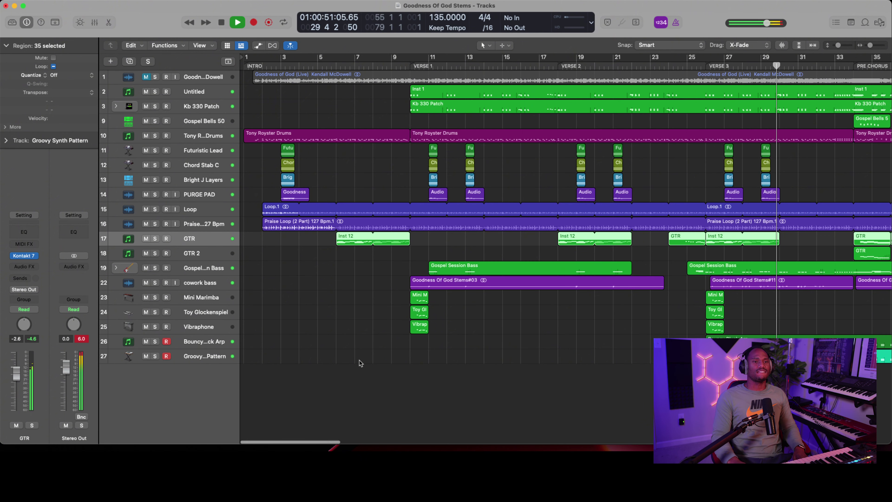
{"action": "key", "text": "z"}
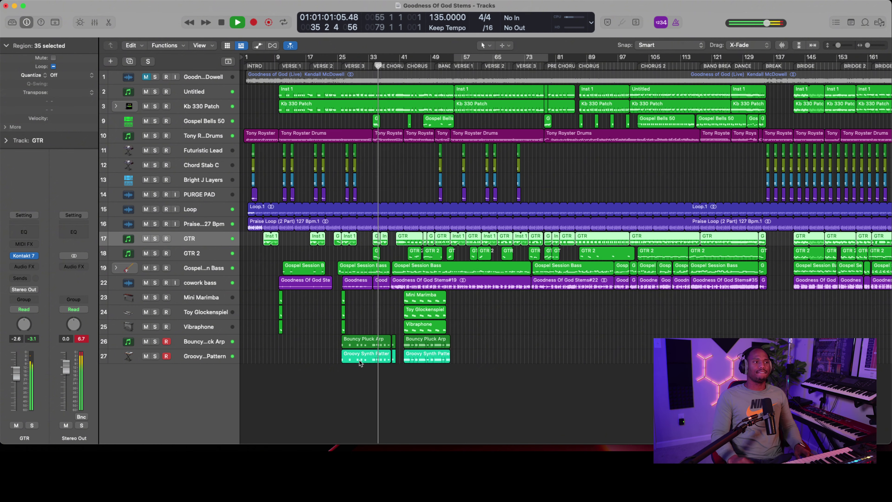
{"action": "key", "text": "Up"}
{"action": "key", "text": "Up"}
{"action": "key", "text": "Up"}
{"action": "key", "text": "Up"}
{"action": "key", "text": "Up"}
{"action": "key", "text": "Up"}
{"action": "key", "text": "Up"}
{"action": "key", "text": "Up"}
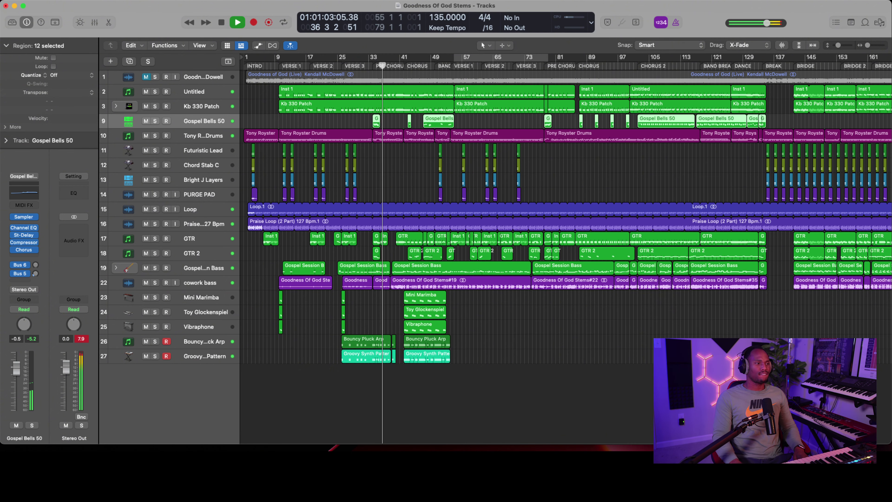
{"action": "left_click_drag", "start_coordinate": [16, 367], "coordinate": [16, 377]}
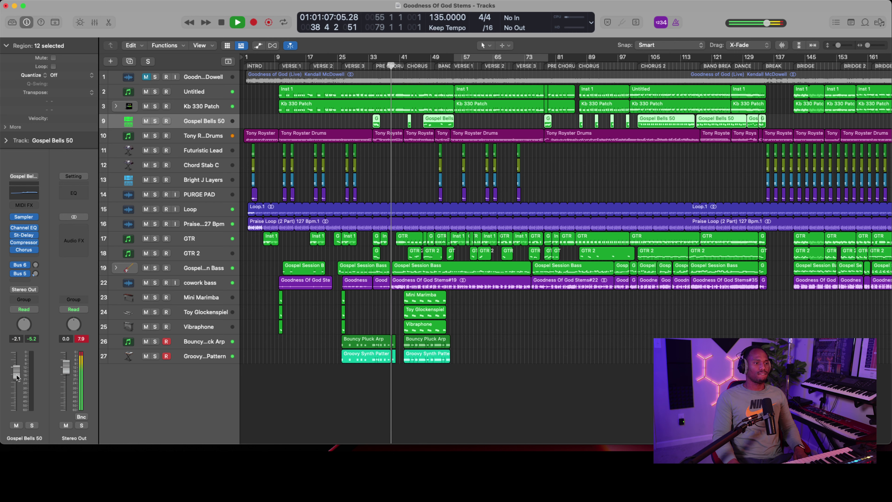
Play the song with the Bouncy Pluck Arp and Groovy Synth Pattern tracks selected, and disarm both from recording
{"action": "left_click", "coordinate": [186, 342]}
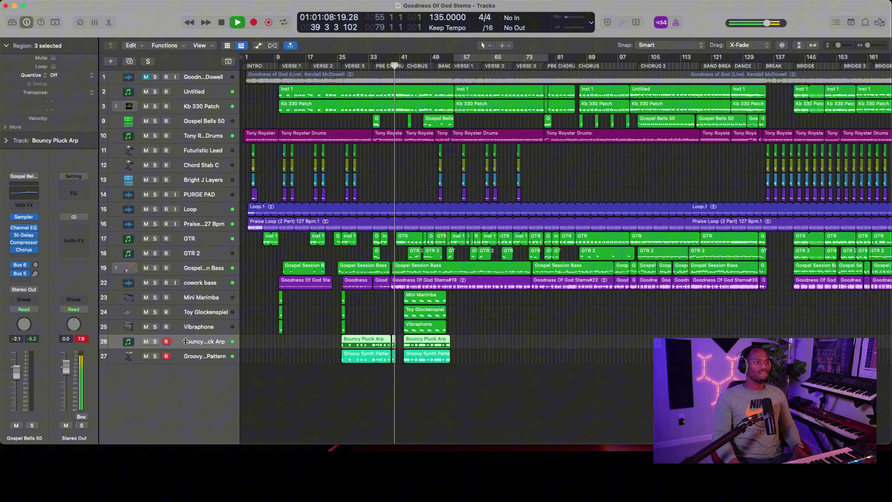
{"action": "left_click", "coordinate": [184, 356], "text": "shift"}
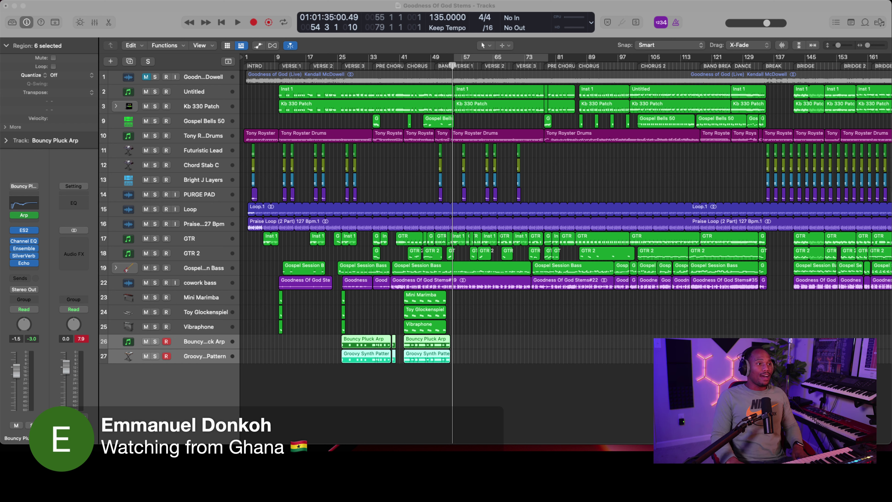
{"action": "left_click", "coordinate": [189, 226]}
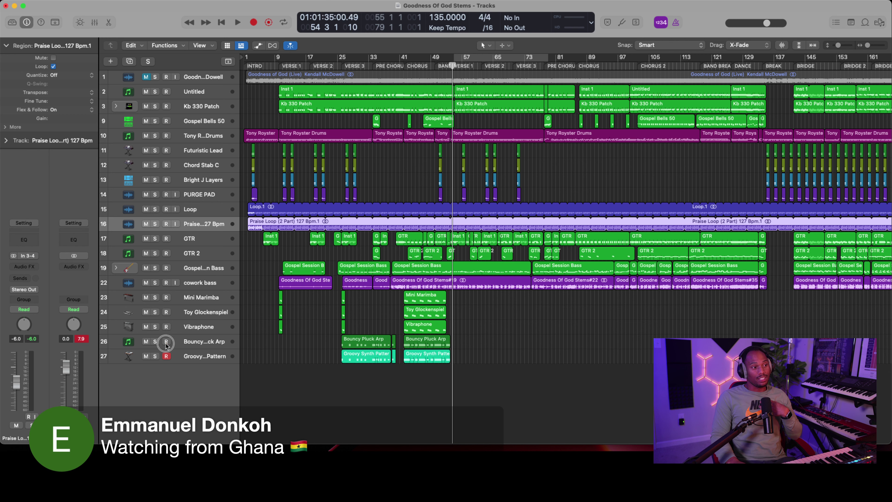
{"action": "left_click", "coordinate": [166, 357]}
Audition the Praise Loop track in solo from bar 2, and clear the solo
{"action": "left_click", "coordinate": [155, 226]}
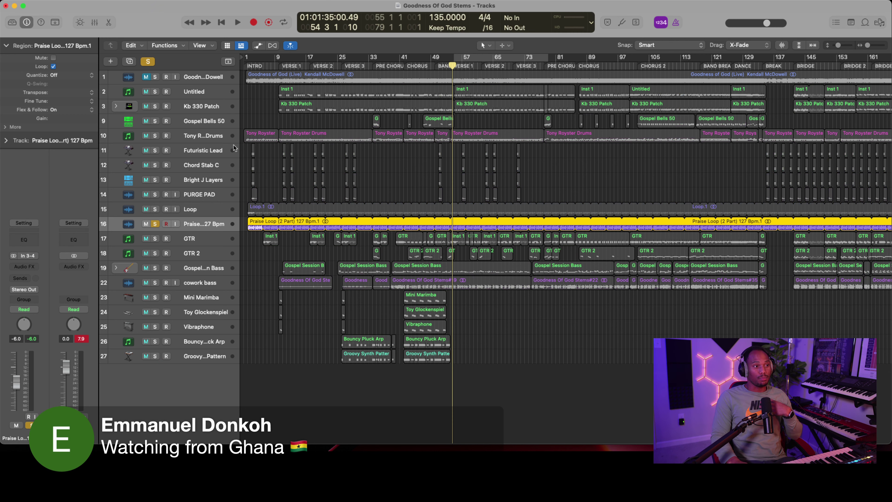
{"action": "key", "text": "Return"}
{"action": "scroll", "coordinate": [260, 90], "scroll_direction": "up", "scroll_amount": 6}
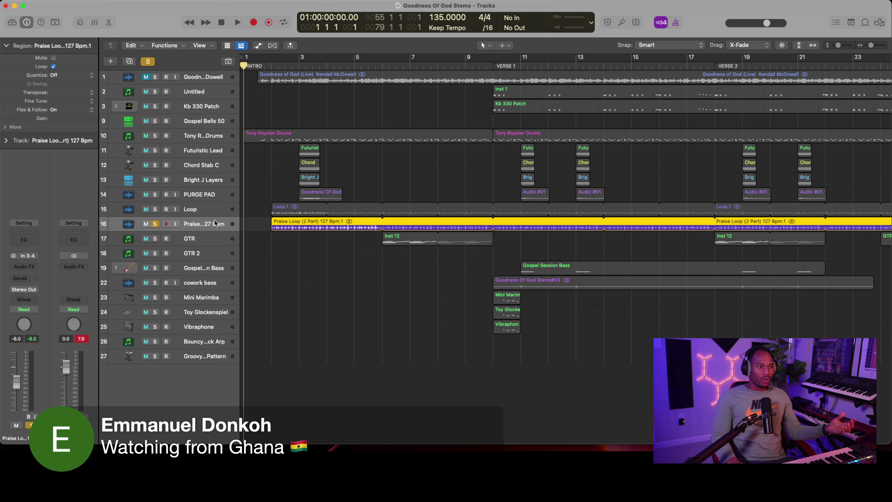
{"action": "left_click", "coordinate": [155, 209]}
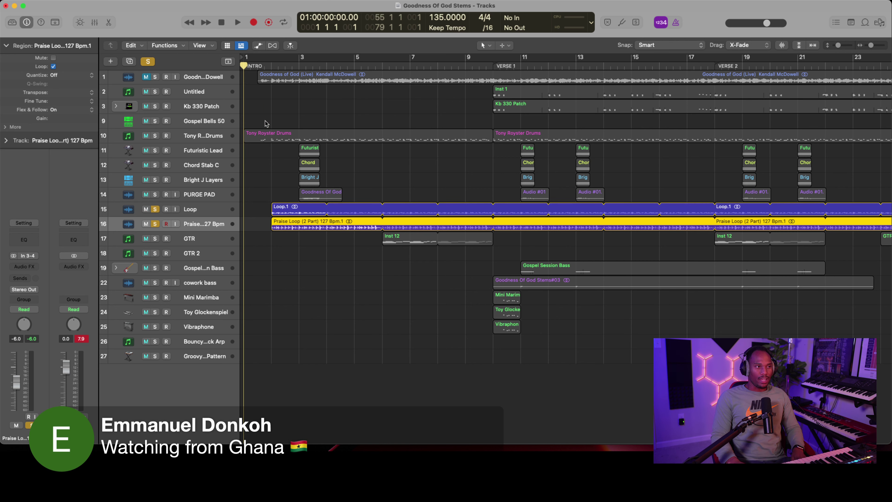
{"action": "left_click", "coordinate": [270, 65]}
{"action": "left_click", "coordinate": [155, 209]}
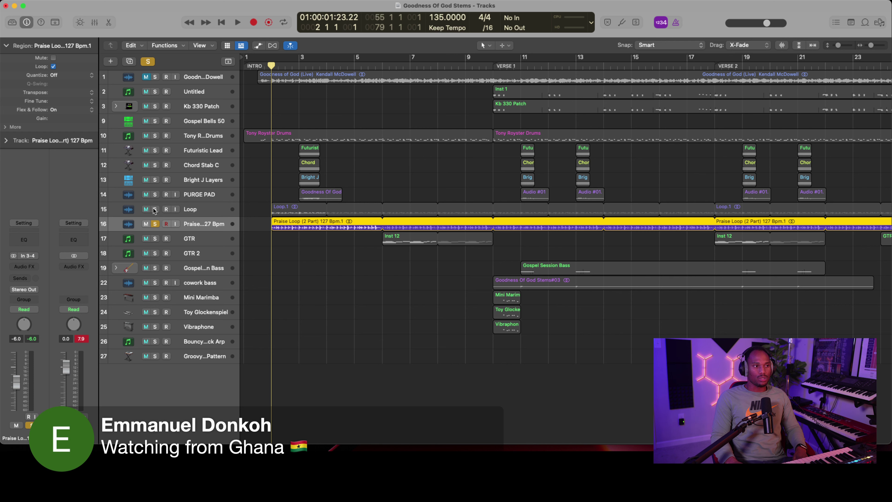
{"action": "key", "text": "space"}
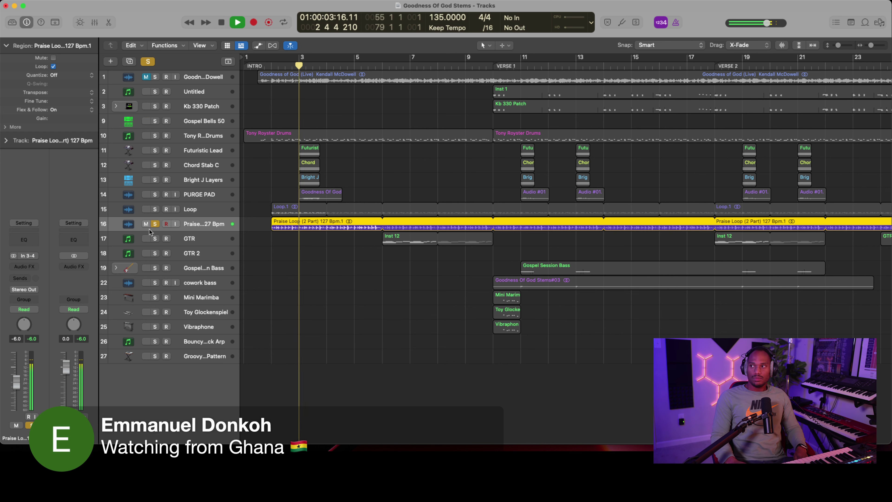
{"action": "key", "text": "space"}
{"action": "left_click", "coordinate": [155, 224]}
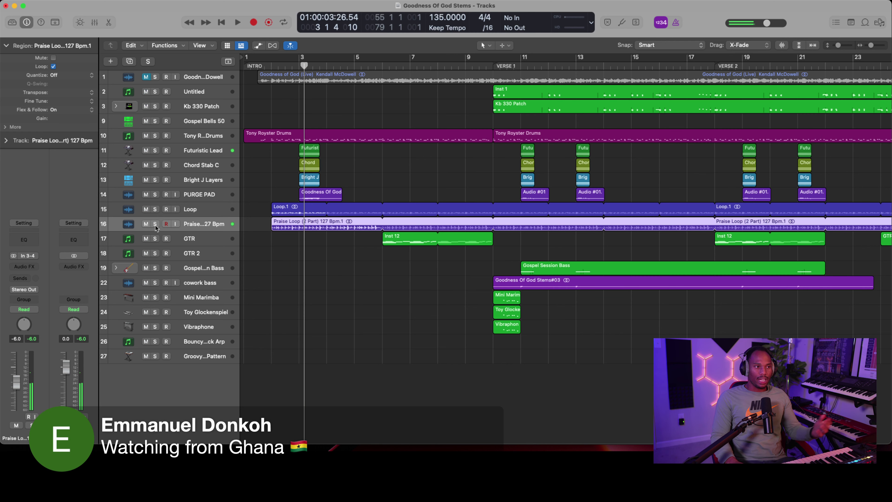
Check the Kontakt 7 instrument loaded on the GTR track and close its window
{"action": "left_click", "coordinate": [128, 239]}
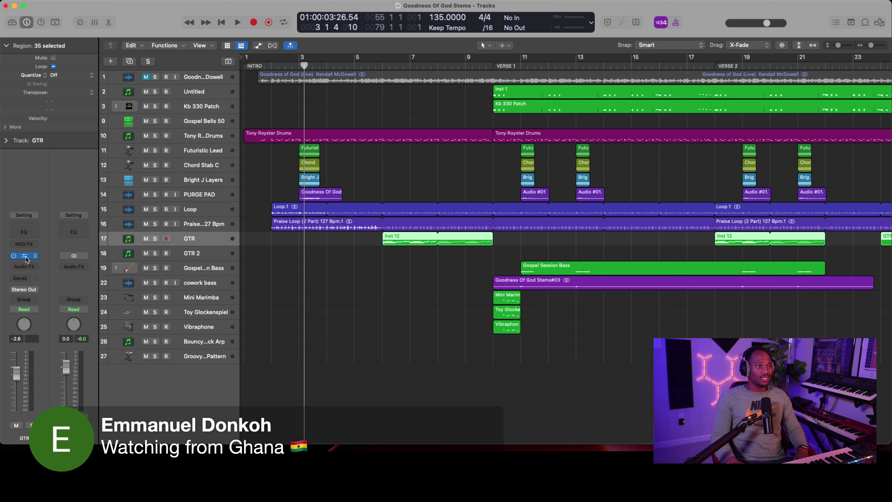
{"action": "left_click", "coordinate": [25, 256]}
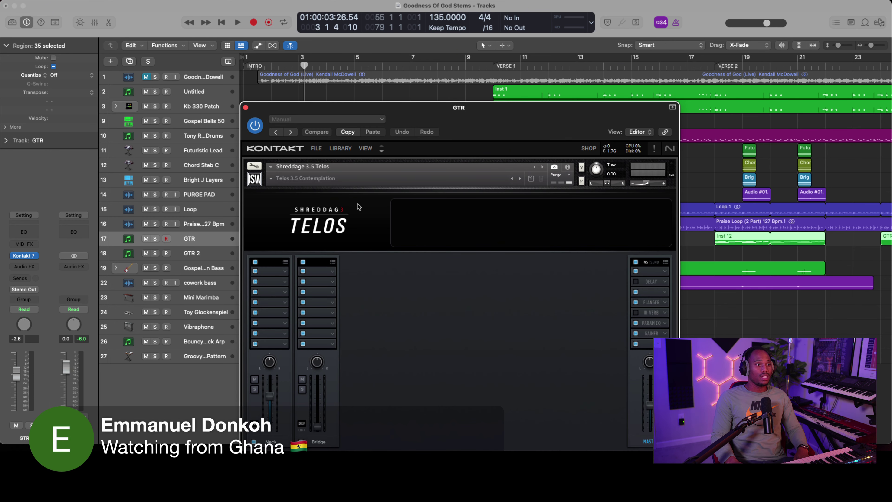
{"action": "left_click", "coordinate": [245, 108]}
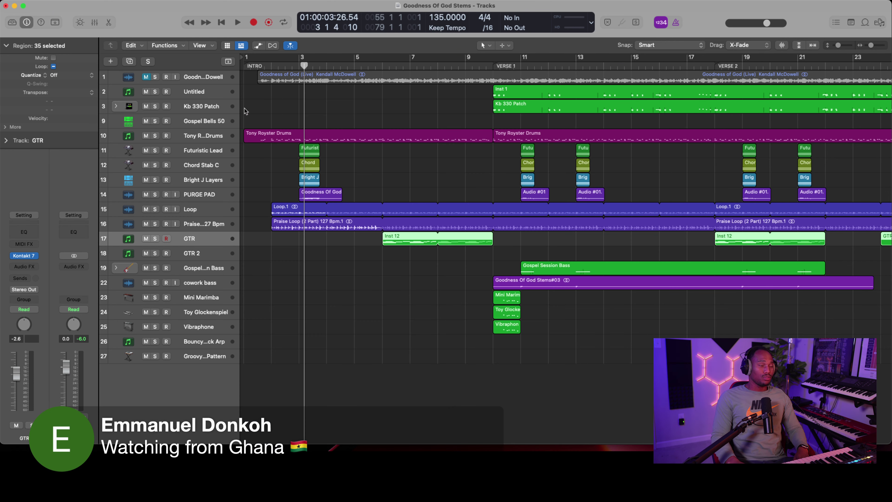
Record-arm the Bouncy Pluck Arp and Groovy Synth Pattern tracks, and place the playhead at bar 41
{"action": "left_click", "coordinate": [285, 69]}
{"action": "key", "text": "z"}
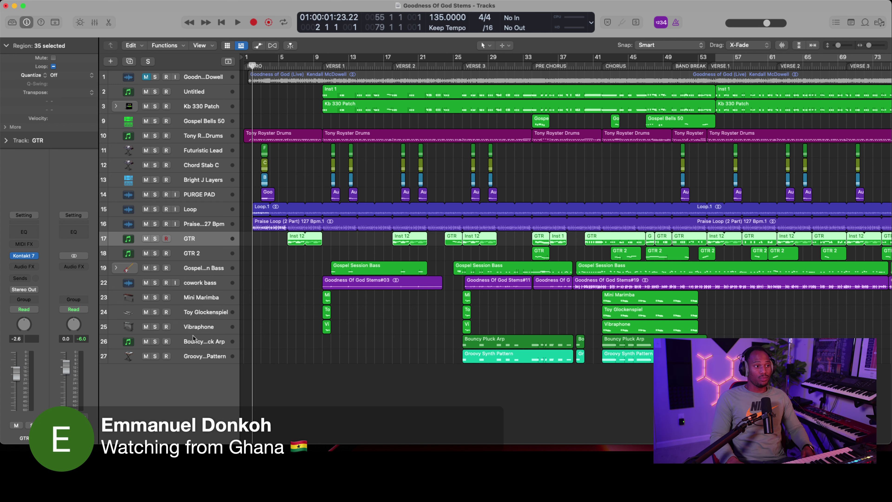
{"action": "left_click", "coordinate": [191, 342]}
{"action": "left_click", "coordinate": [167, 356]}
{"action": "left_click", "coordinate": [594, 66]}
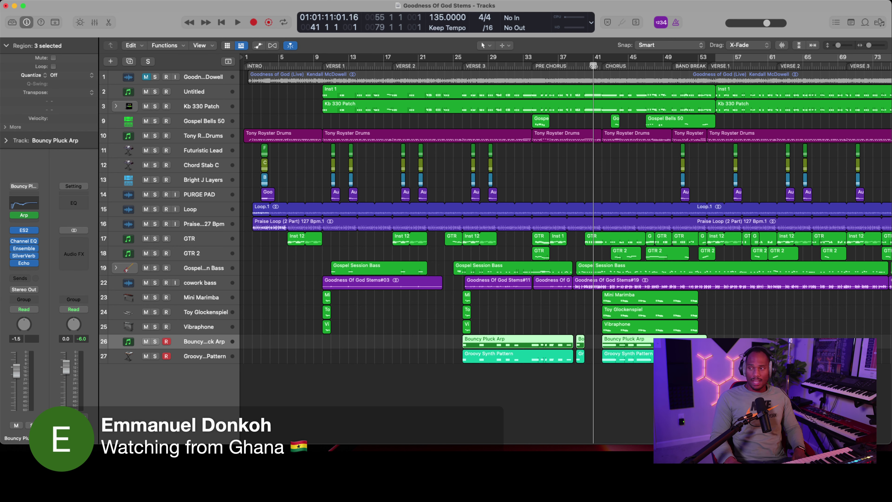
Play the song from bar 41 to about bar 58, and clear the region selection
{"action": "key", "text": "space"}
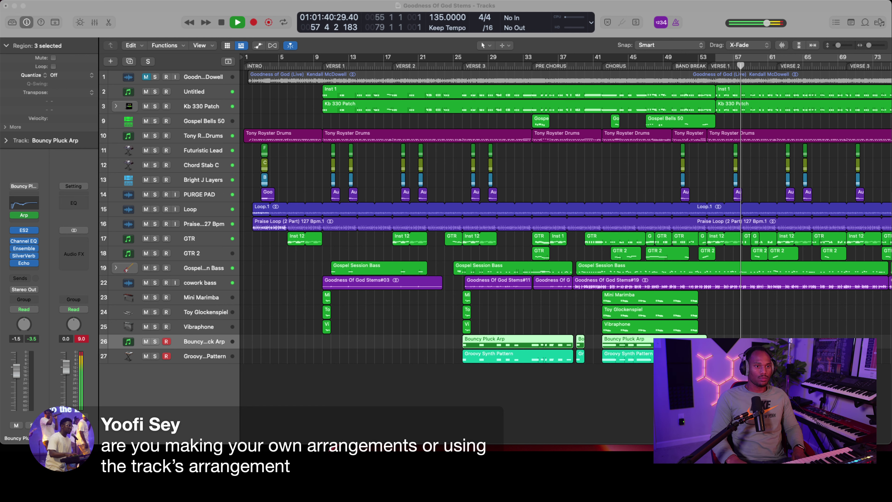
{"action": "key", "text": "super+shift+a"}
{"action": "key", "text": "space"}
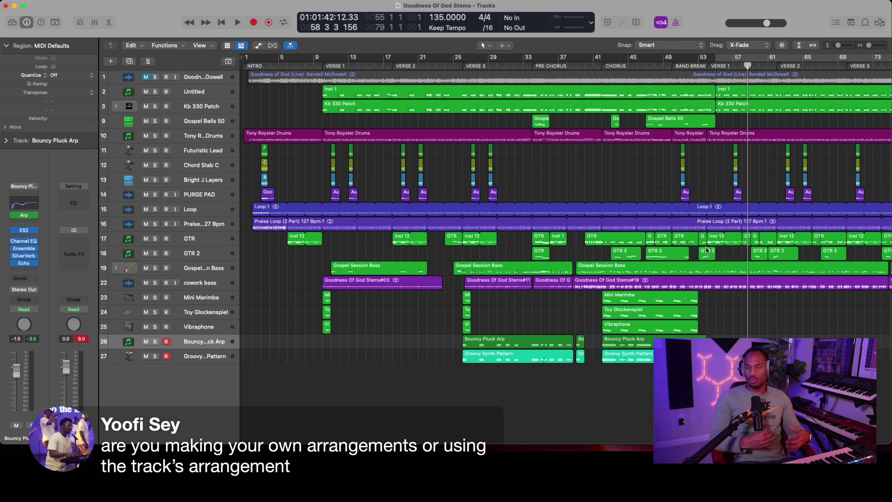
Record the Bouncy Pluck Arp and Groovy Synth Pattern parts over the second group of verses, stopping at bar 79
{"action": "left_click", "coordinate": [695, 61]}
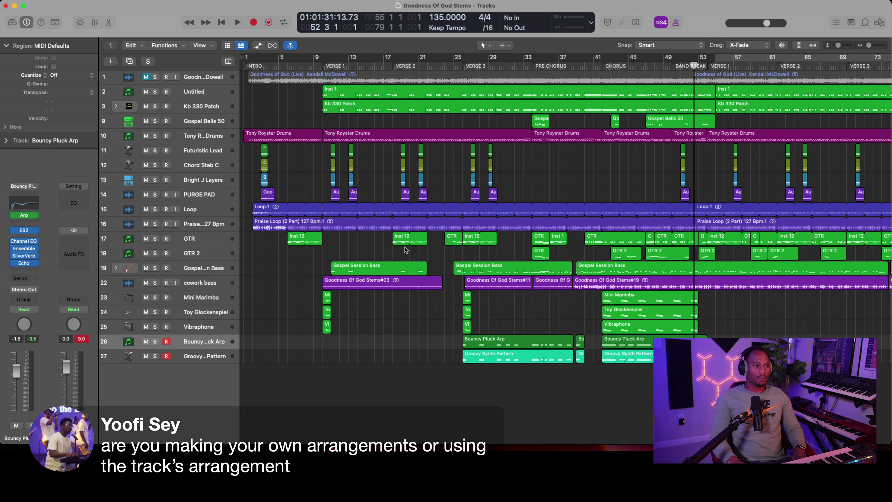
{"action": "key", "text": "space"}
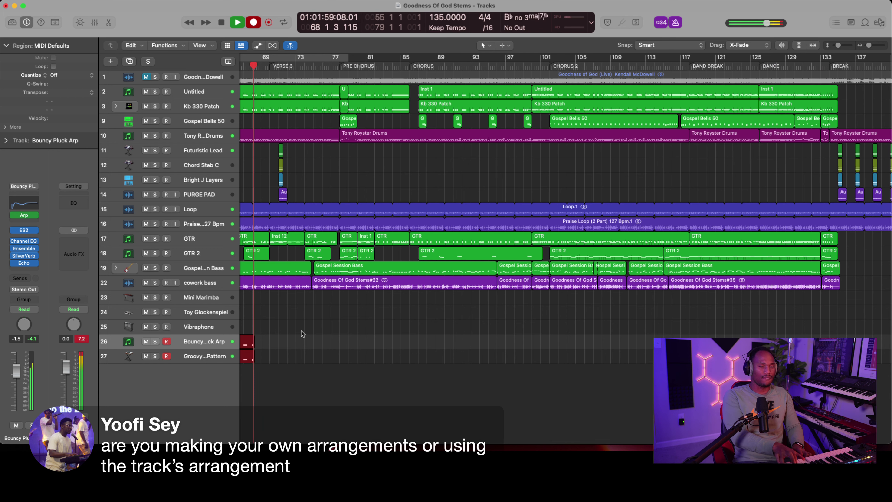
{"action": "scroll", "coordinate": [301, 331], "scroll_direction": "left", "scroll_amount": 2}
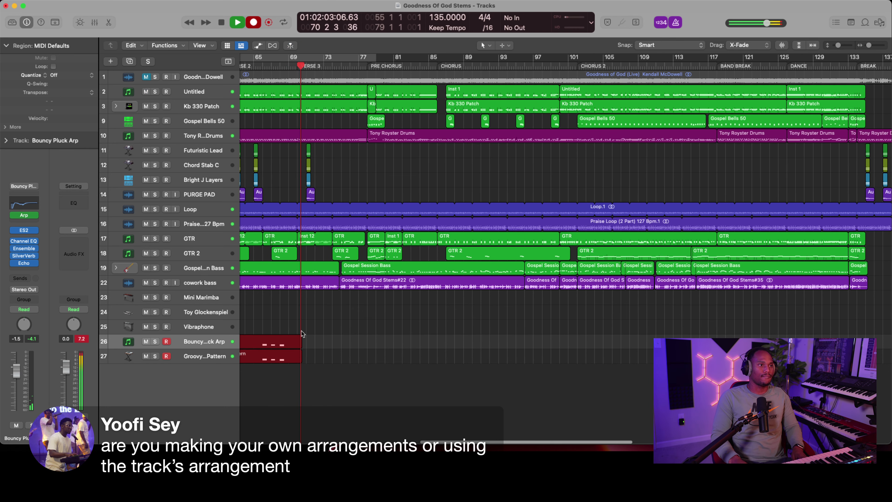
{"action": "scroll", "coordinate": [301, 331], "scroll_direction": "down", "scroll_amount": 3}
{"action": "scroll", "coordinate": [301, 331], "scroll_direction": "down", "scroll_amount": 3}
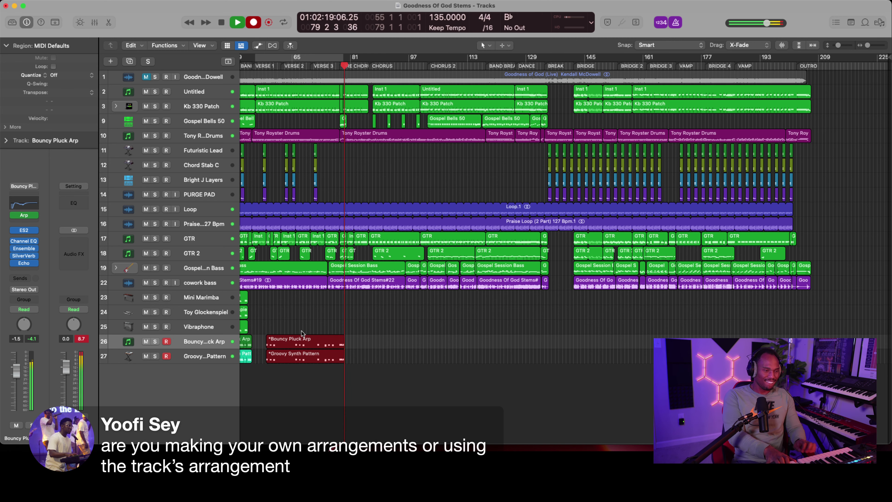
{"action": "key", "text": "space"}
Trim the newly recorded Bouncy Pluck Arp and Groovy Synth Pattern regions to end at bar 77
{"action": "scroll", "coordinate": [365, 340], "scroll_direction": "up", "scroll_amount": 5}
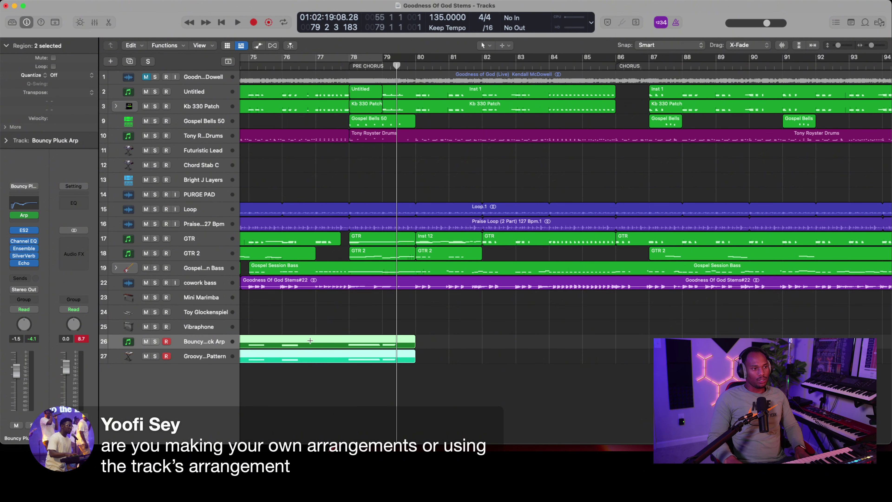
{"action": "left_click", "coordinate": [329, 334]}
{"action": "scroll", "coordinate": [329, 334], "scroll_direction": "down", "scroll_amount": 5}
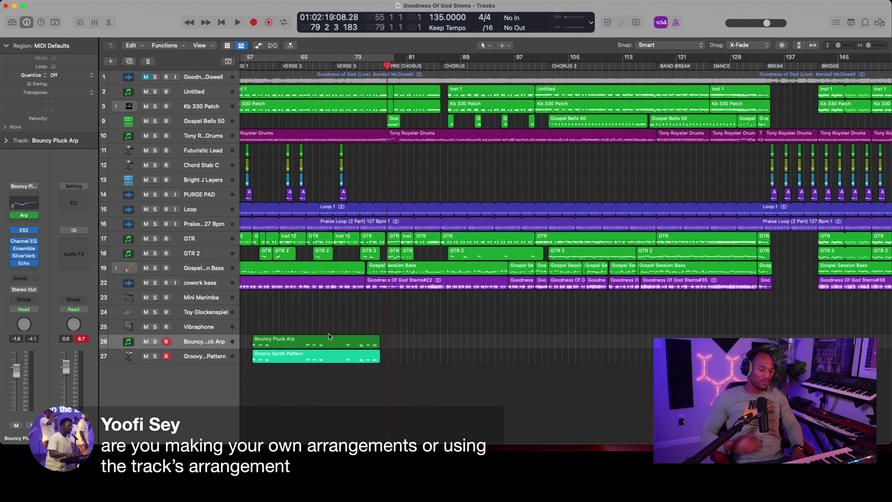
Record the Bouncy Pluck Arp and Groovy Synth Pattern parts from the second pre-chorus at bar 78 through the dance section
{"action": "key", "text": "r"}
{"action": "key", "text": "p"}
{"action": "key", "text": "p"}
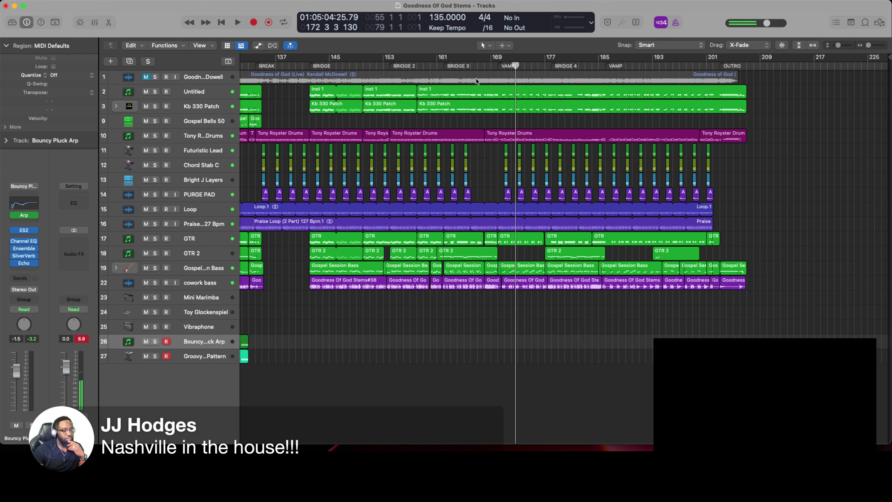
Record a sustained Bouncy Pluck Arp and Groovy Synth Pattern part from the first vamp to the outro
{"action": "key", "text": "z"}
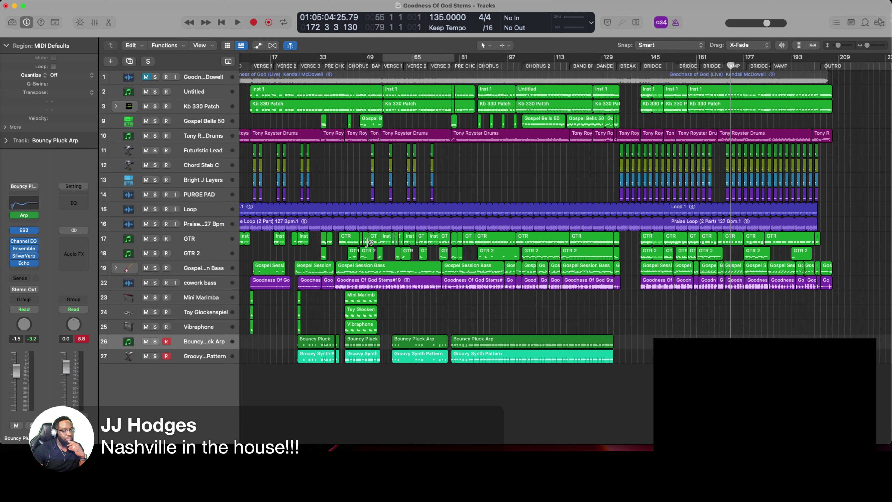
{"action": "scroll", "coordinate": [413, 279], "scroll_direction": "left", "scroll_amount": 2}
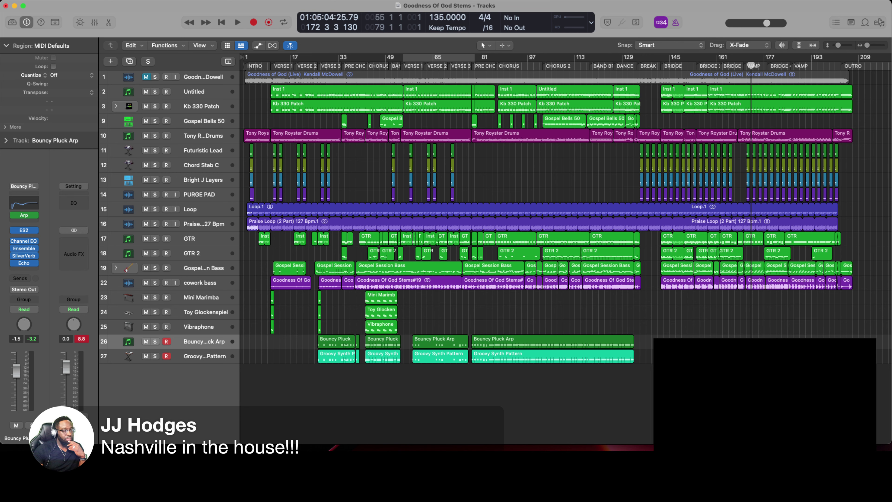
{"action": "scroll", "coordinate": [700, 125], "scroll_direction": "up", "scroll_amount": 3}
{"action": "key", "text": "space"}
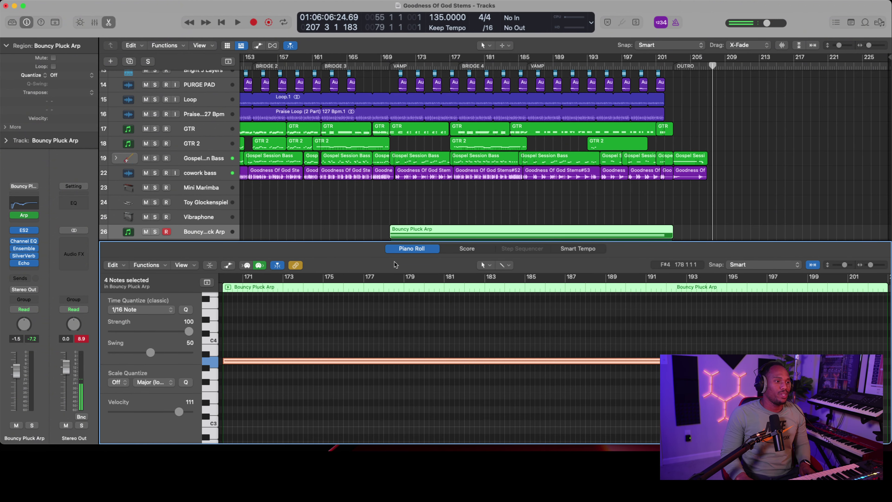
Select all notes of the vamp's Groovy Synth Pattern region in the Piano Roll, and return to the full arrangement
{"action": "scroll", "coordinate": [421, 217], "scroll_direction": "down", "scroll_amount": 3}
{"action": "left_click", "coordinate": [415, 214]}
{"action": "left_click", "coordinate": [295, 325]}
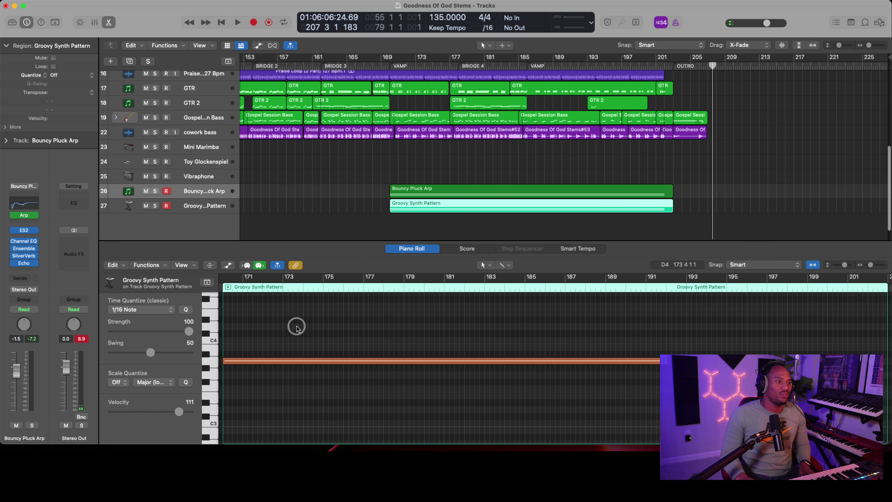
{"action": "key", "text": "super+a"}
{"action": "scroll", "coordinate": [114, 85], "scroll_direction": "up", "scroll_amount": 6}
{"action": "key", "text": "e"}
{"action": "key", "text": "z"}
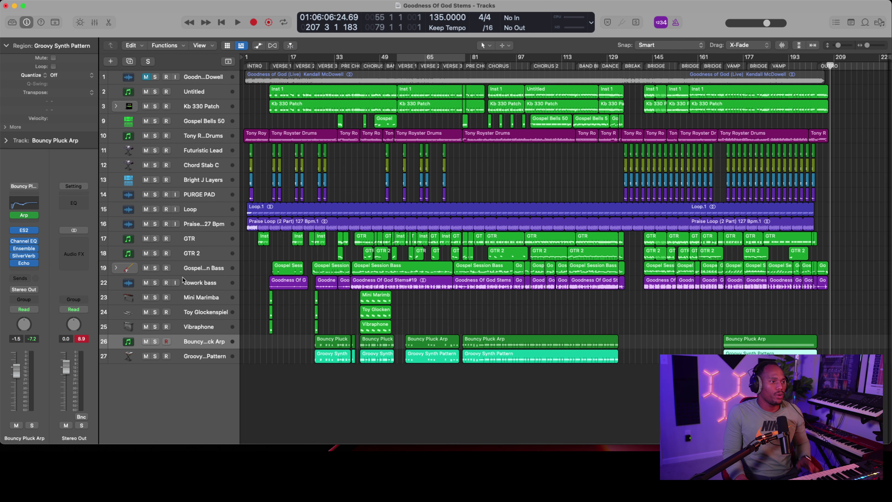
Add one software instrument track below Groovy Synth Pattern and load Mk Synth Patch from the Pro Aux user patches
{"action": "left_click", "coordinate": [183, 362]}
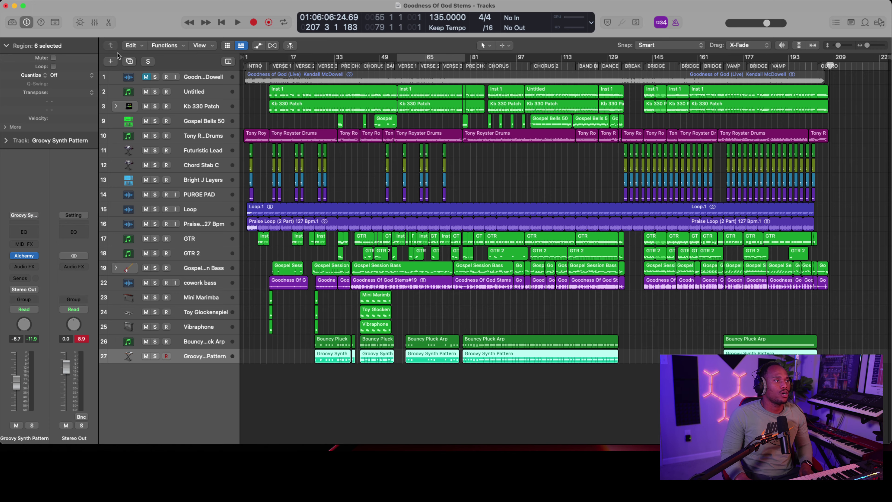
{"action": "left_click", "coordinate": [110, 62]}
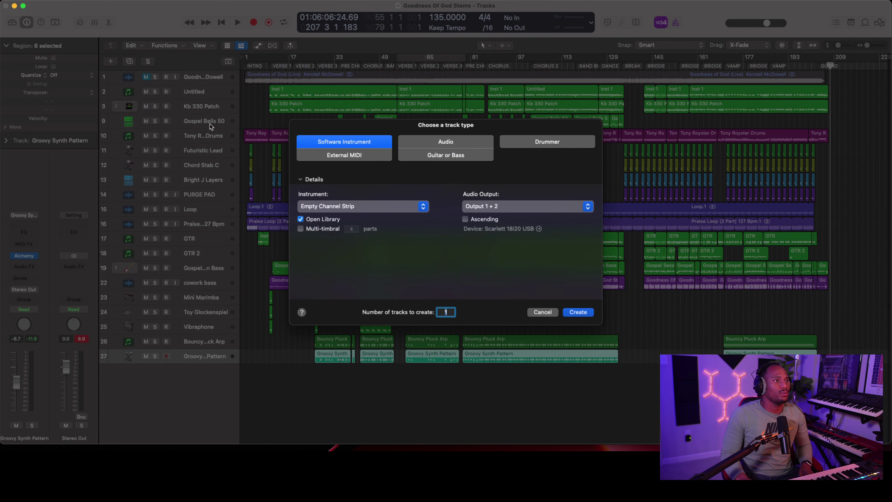
{"action": "left_click", "coordinate": [584, 315]}
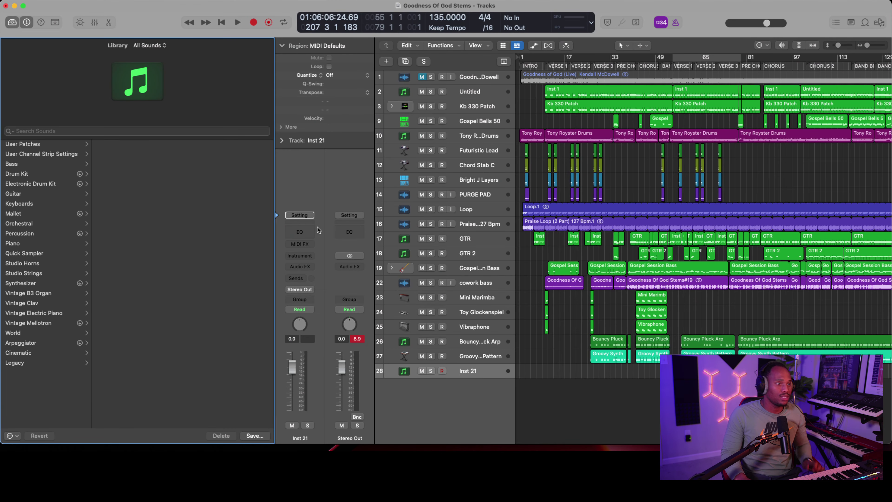
{"action": "left_click", "coordinate": [46, 144]}
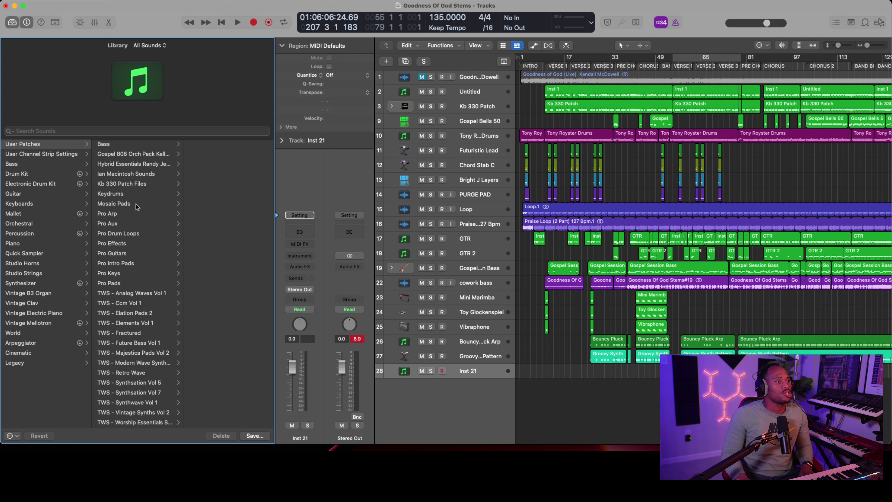
{"action": "left_click", "coordinate": [112, 225]}
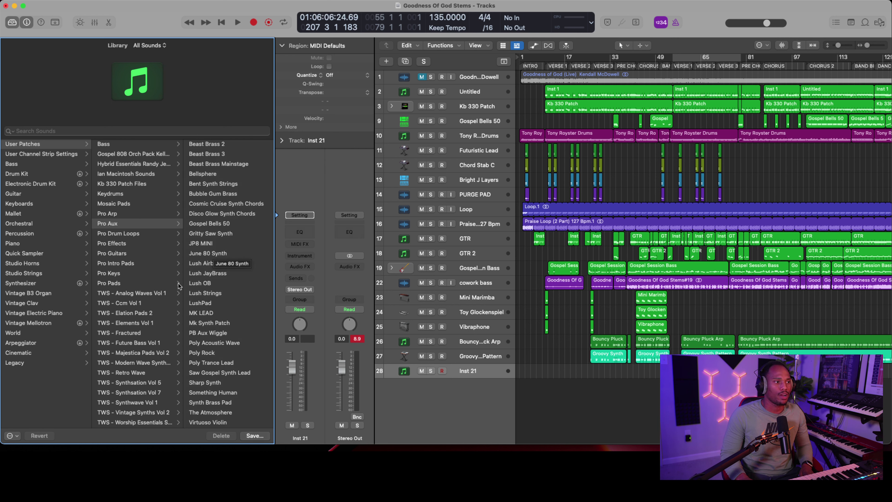
{"action": "left_click", "coordinate": [215, 323]}
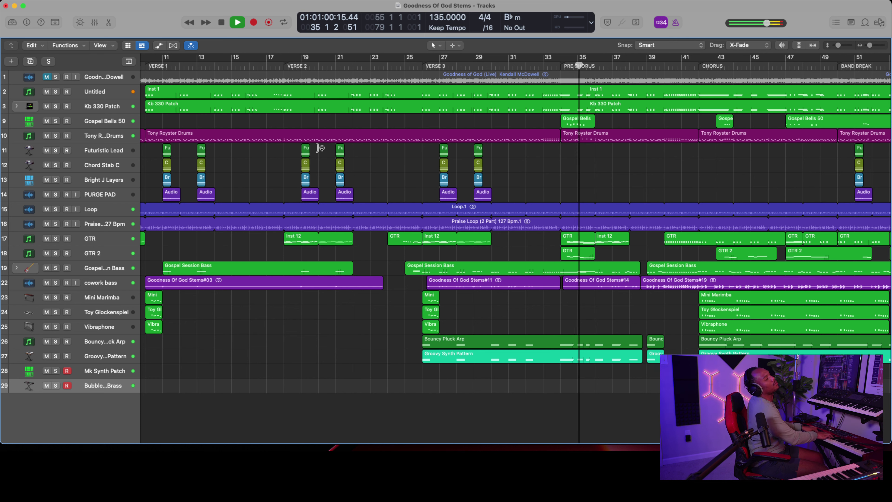
Record the Mk Synth Patch and Bubble Gum Brass parts from bar 34, and trim both regions to end at bar 36
{"action": "key", "text": "space"}
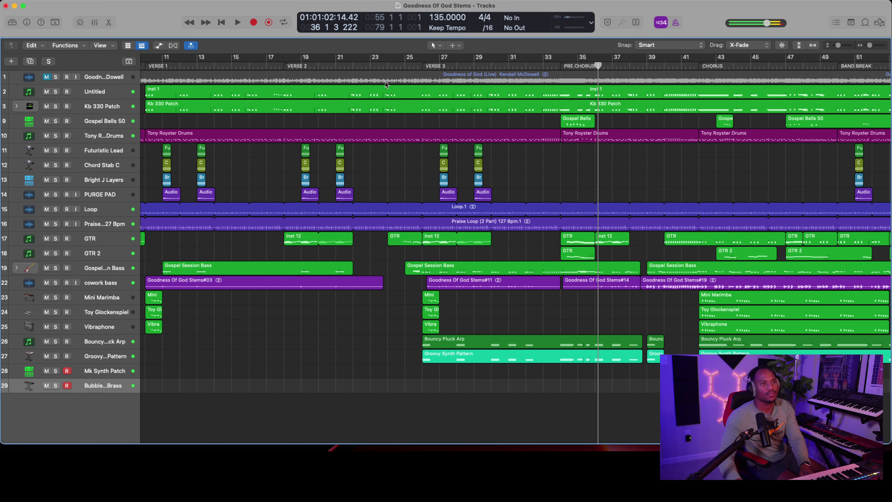
{"action": "left_click", "coordinate": [561, 67]}
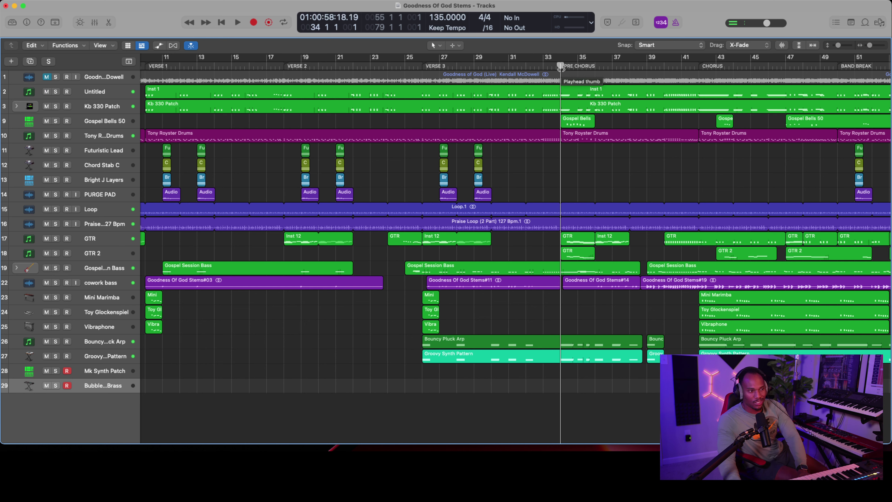
{"action": "key", "text": "r"}
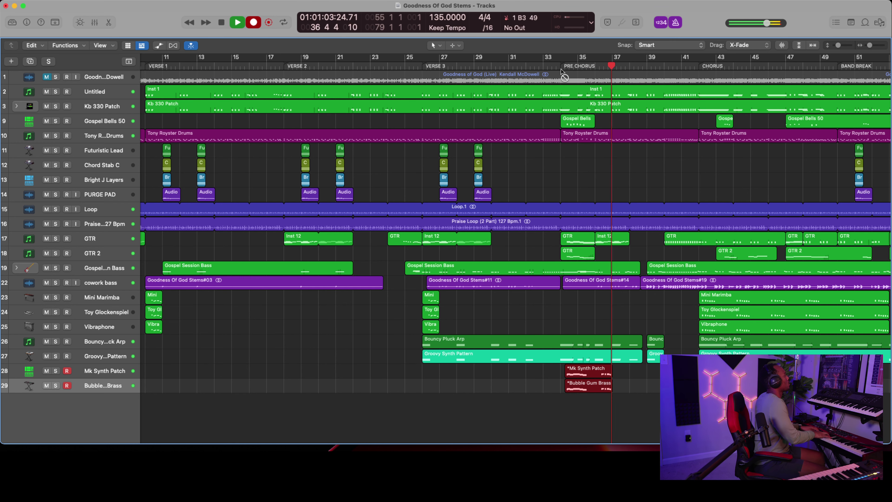
{"action": "key", "text": "space"}
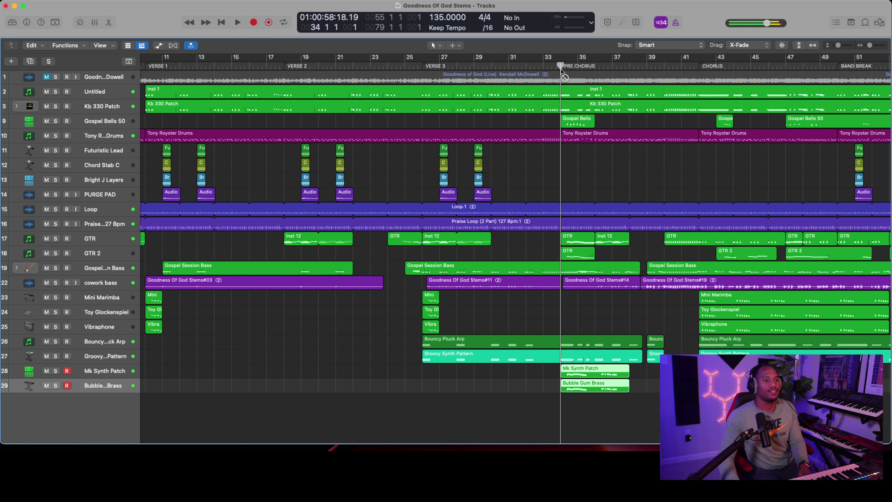
{"action": "key", "text": "space"}
{"action": "left_click_drag", "start_coordinate": [629, 372], "coordinate": [599, 373]}
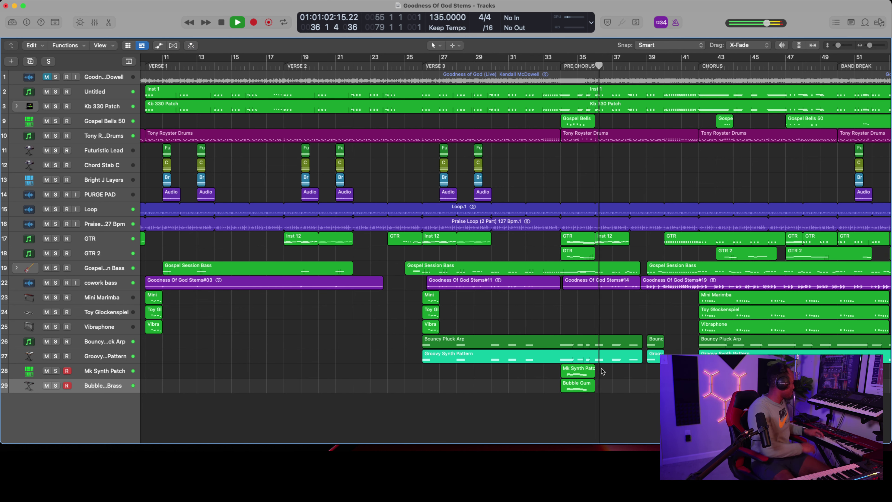
Record the Mk Synth Patch and Bubble Gum Brass parts from bar 47 to bar 54
{"action": "left_click", "coordinate": [776, 66]}
{"action": "key", "text": "r"}
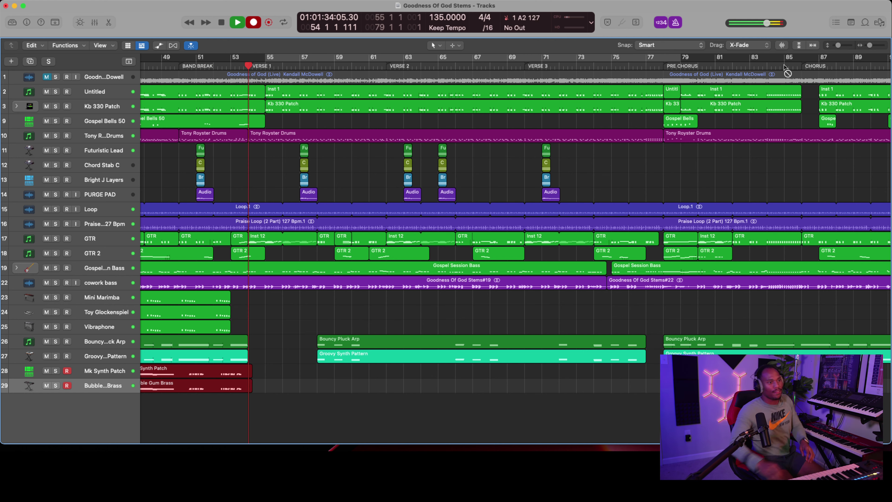
{"action": "key", "text": "space"}
{"action": "scroll", "coordinate": [609, 131], "scroll_direction": "left", "scroll_amount": 10}
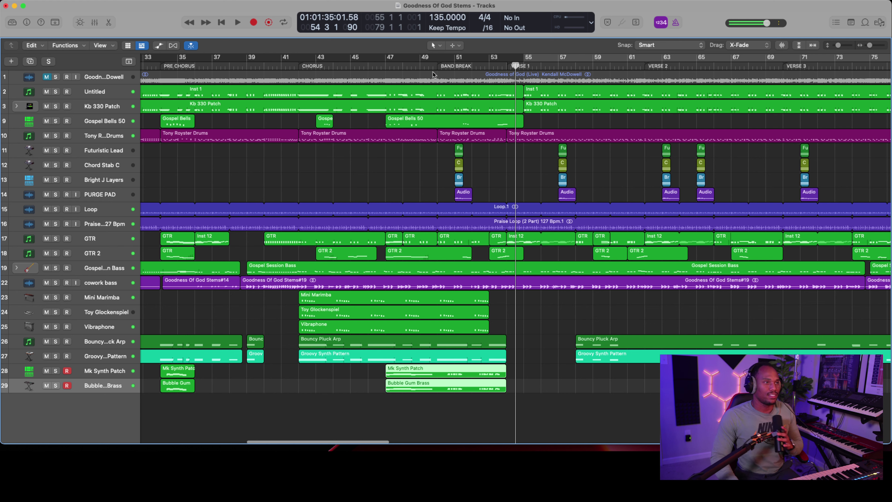
Play back from bar 47 with the Mk Synth Patch and Bubble Gum Brass notes shown in the Piano Roll, and close the editor
{"action": "left_click", "coordinate": [385, 65]}
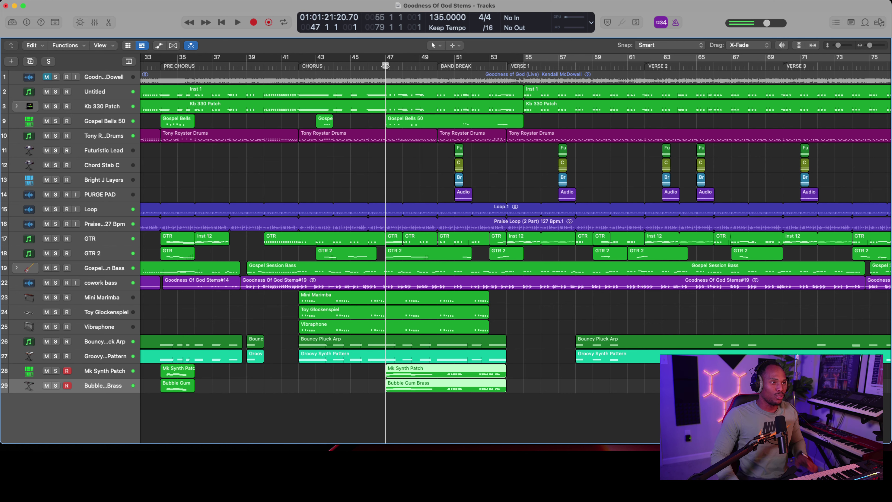
{"action": "double_click", "coordinate": [439, 368]}
{"action": "key", "text": "space"}
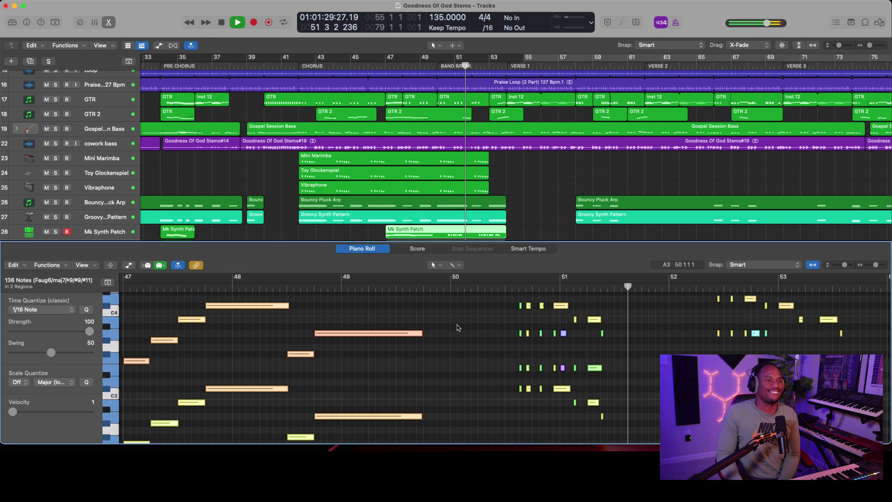
{"action": "left_click", "coordinate": [109, 22]}
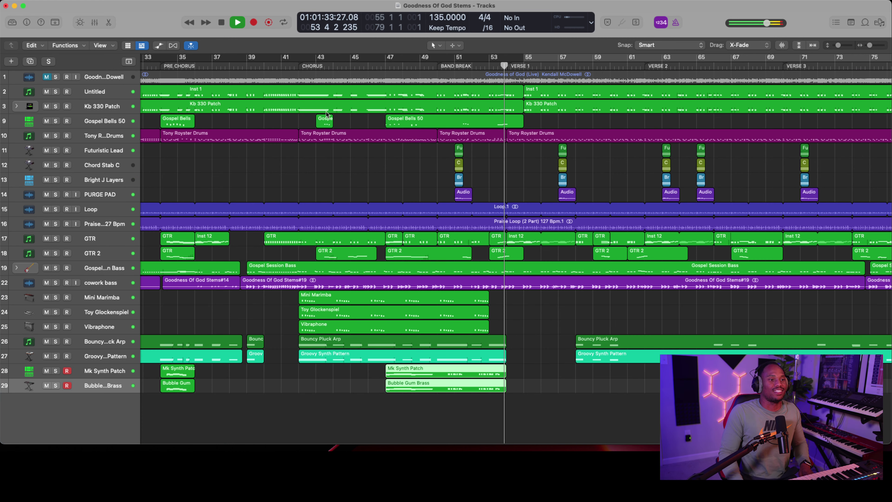
Trim the ends of the Mk Synth Patch and Bubble Gum Brass regions to just after bar 53
{"action": "key", "text": "super+Right"}
{"action": "key", "text": "super+Right"}
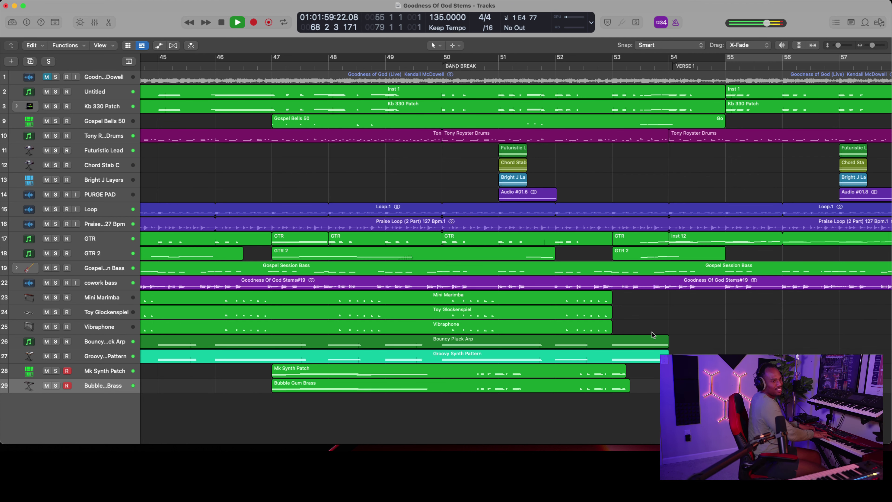
{"action": "key", "text": "super+Left"}
{"action": "key", "text": "super+Left"}
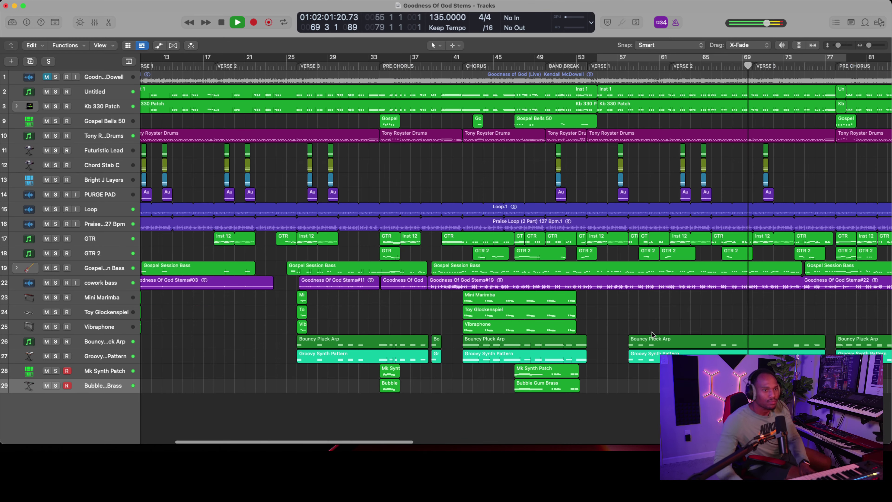
Record the Mk Synth Patch and Bubble Gum Brass parts from about bar 60, just ahead of the second-pass Verse 2
{"action": "key", "text": "space"}
{"action": "left_click", "coordinate": [656, 66]}
{"action": "key", "text": "r"}
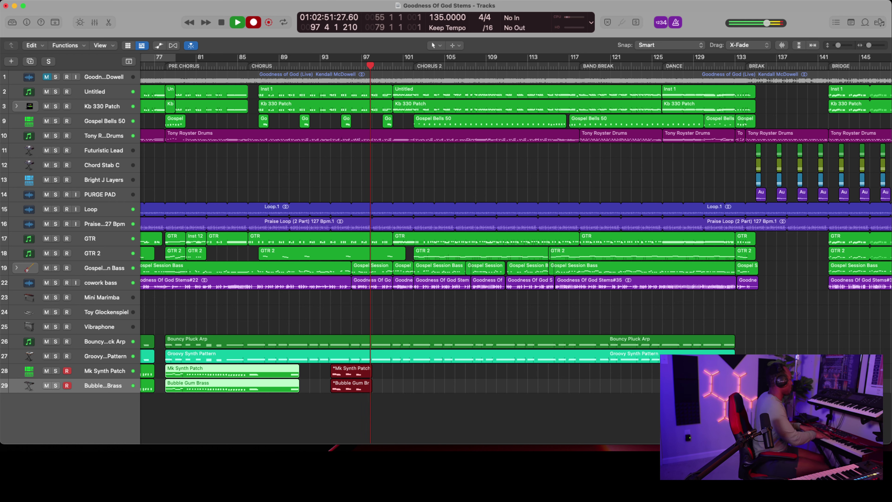
Record the Mk Synth Patch and Bubble Gum Brass parts from bar 94 and continue them from bar 98 to about bar 101
{"action": "key", "text": "space"}
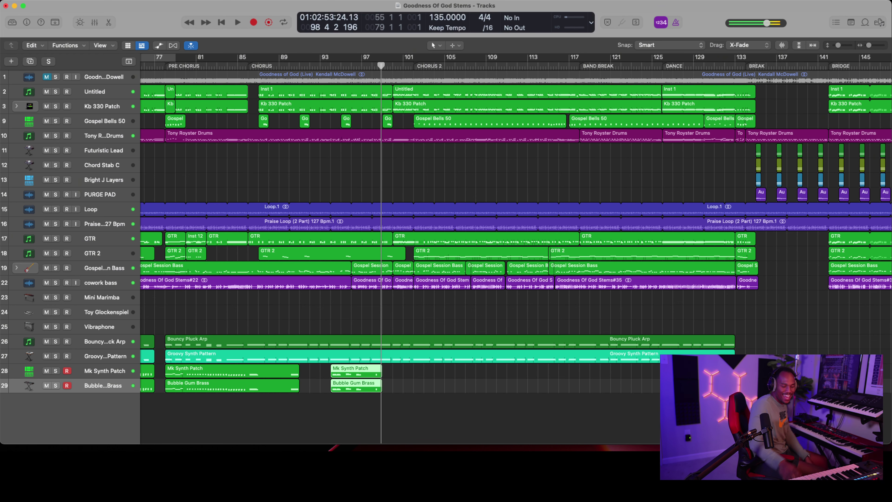
{"action": "key", "text": "r"}
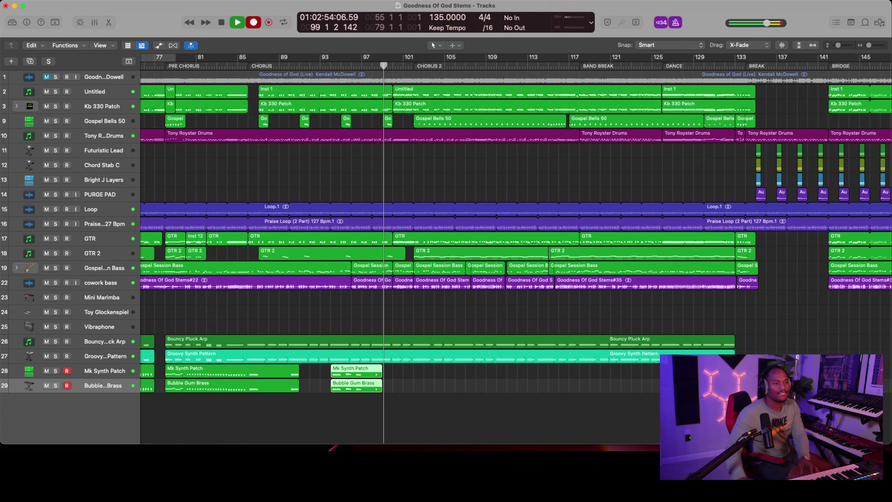
{"action": "key", "text": "space"}
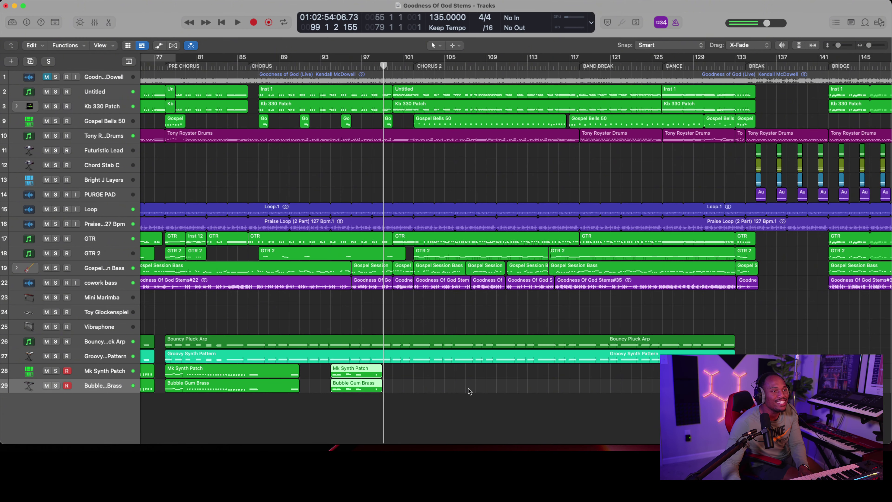
{"action": "left_click_drag", "start_coordinate": [382, 378], "coordinate": [404, 379]}
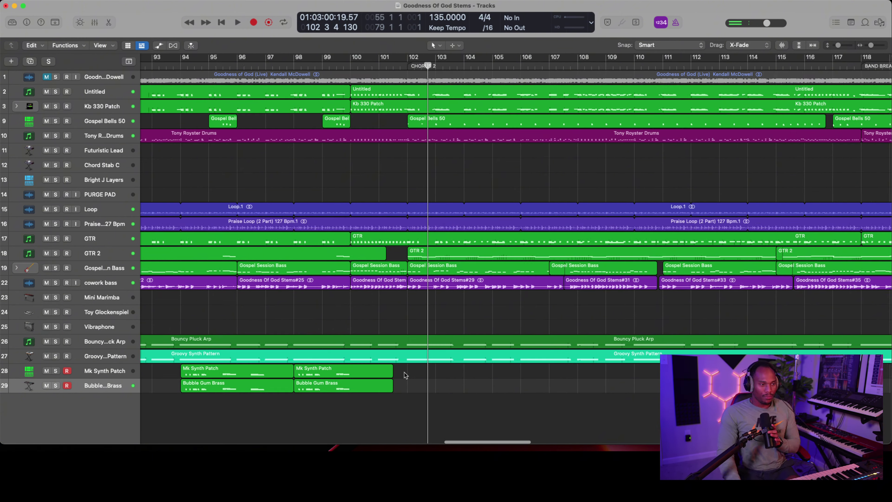
Continue recording the Mk Synth Patch and Bubble Gum Brass parts from about bar 115 through the Dance section to bar 135
{"action": "scroll", "coordinate": [406, 375], "scroll_direction": "left", "scroll_amount": 5}
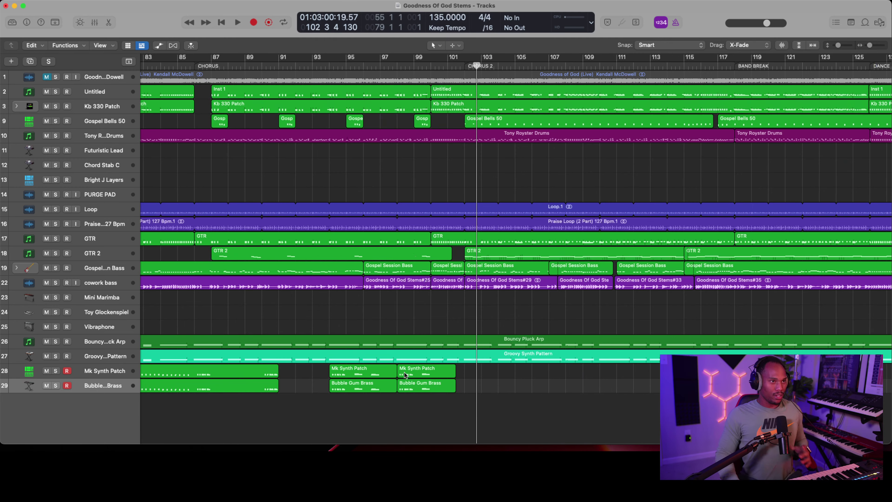
{"action": "scroll", "coordinate": [405, 376], "scroll_direction": "down", "scroll_amount": 5}
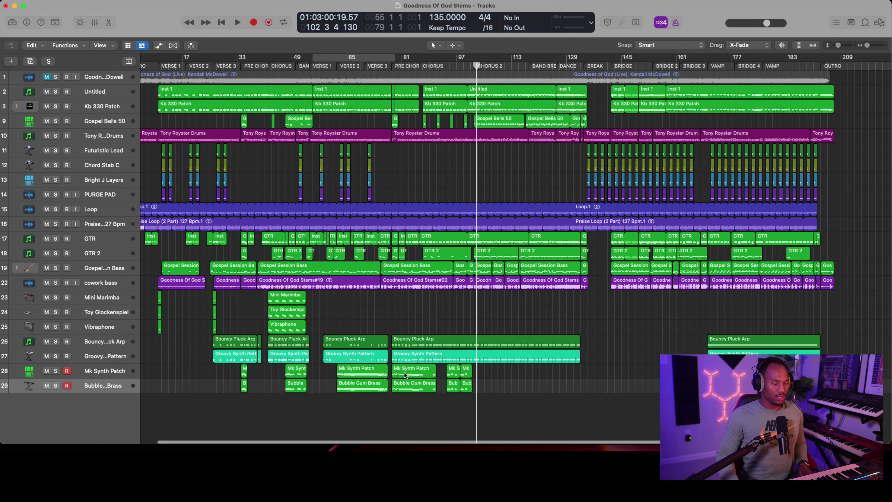
{"action": "scroll", "coordinate": [406, 376], "scroll_direction": "left", "scroll_amount": 3}
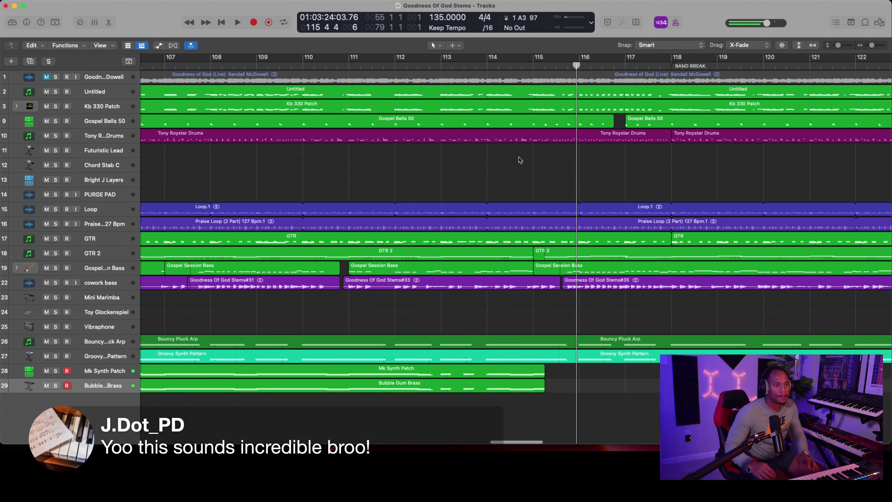
{"action": "key", "text": "r"}
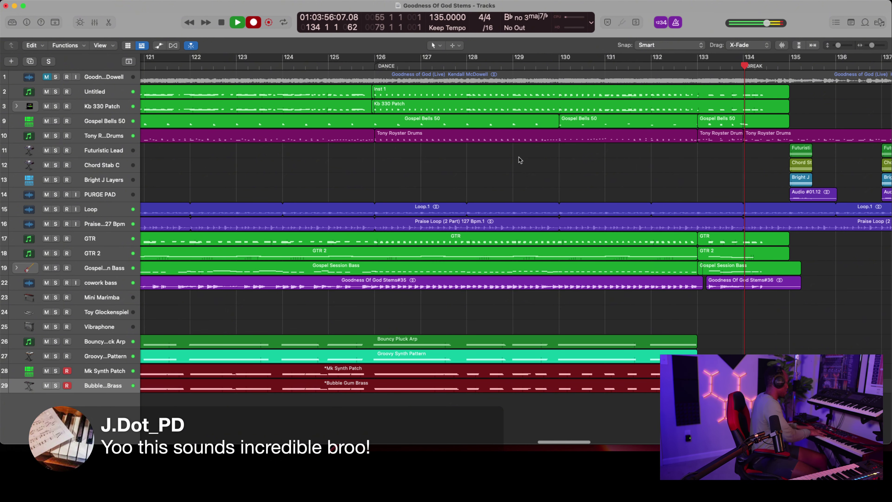
{"action": "key", "text": "space"}
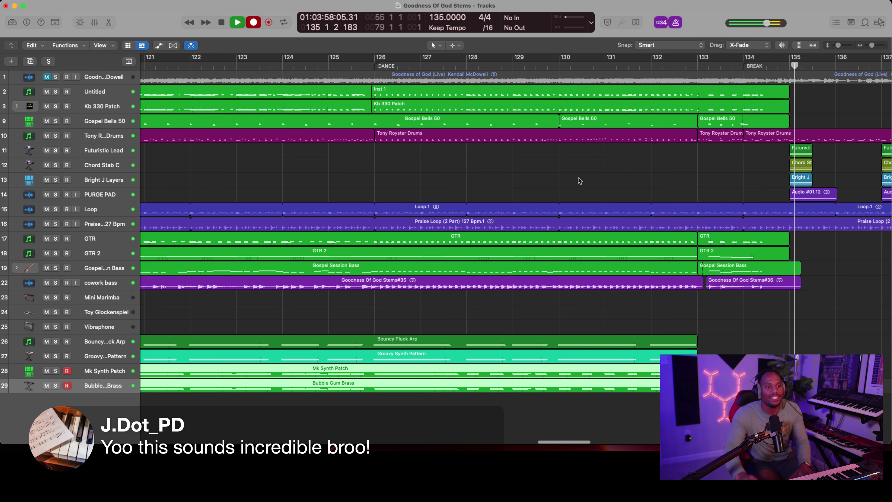
Play back the bridge sections between bar 142 and about bar 163
{"action": "key", "text": "z"}
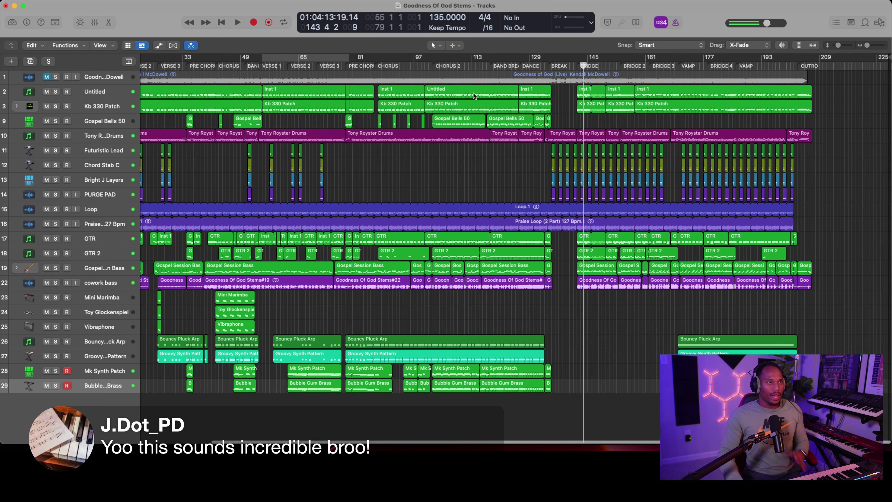
{"action": "left_click", "coordinate": [577, 65]}
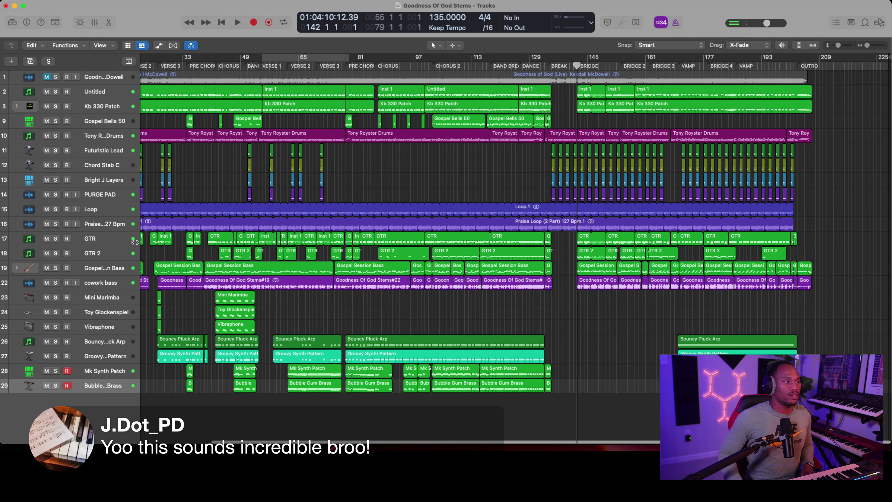
{"action": "left_click", "coordinate": [659, 67]}
{"action": "key", "text": "space"}
{"action": "left_click", "coordinate": [627, 67]}
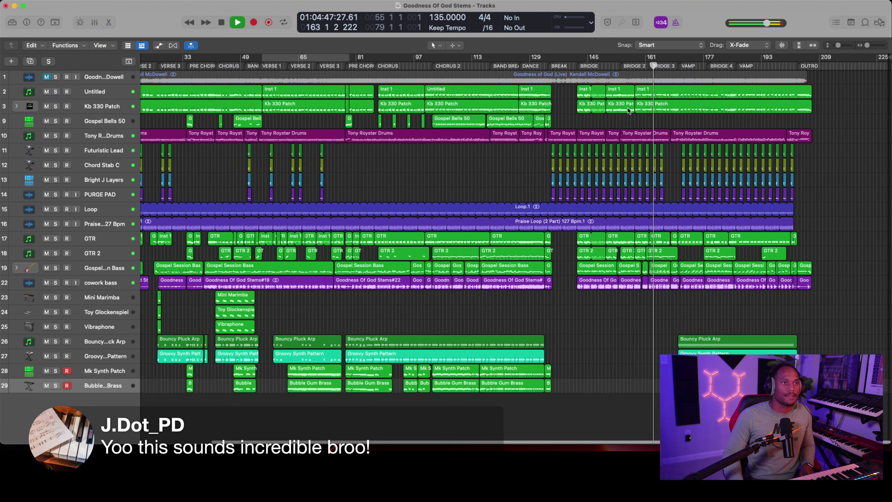
Record the Mk Synth Patch and Bubble Gum Brass parts from the start of Bridge 3, at about bar 162
{"action": "left_click", "coordinate": [646, 66]}
{"action": "key", "text": "r"}
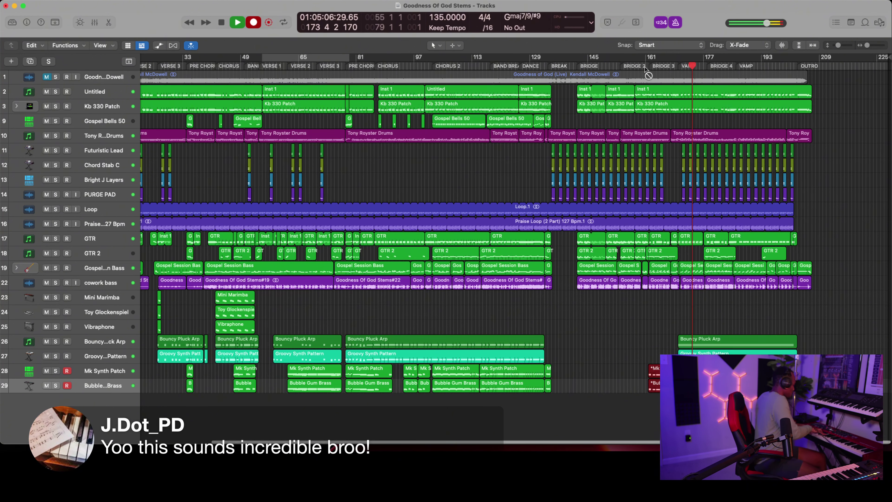
{"action": "key", "text": "space"}
Play in from about bar 167 and record the Mk Synth Patch and Bubble Gum Brass parts from the Vamp to about bar 198
{"action": "left_click", "coordinate": [672, 66]}
{"action": "key", "text": "space"}
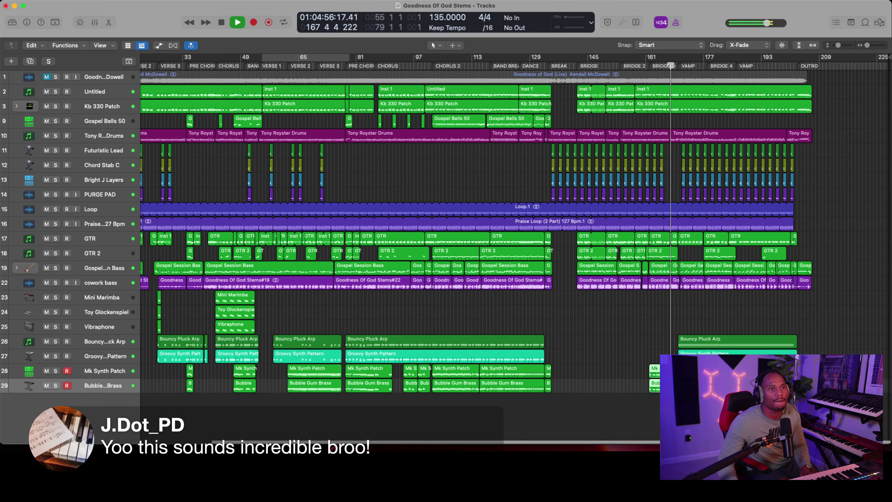
{"action": "key", "text": "super+Right"}
{"action": "key", "text": "super+Right"}
{"action": "key", "text": "super+Right"}
{"action": "key", "text": "super+Right"}
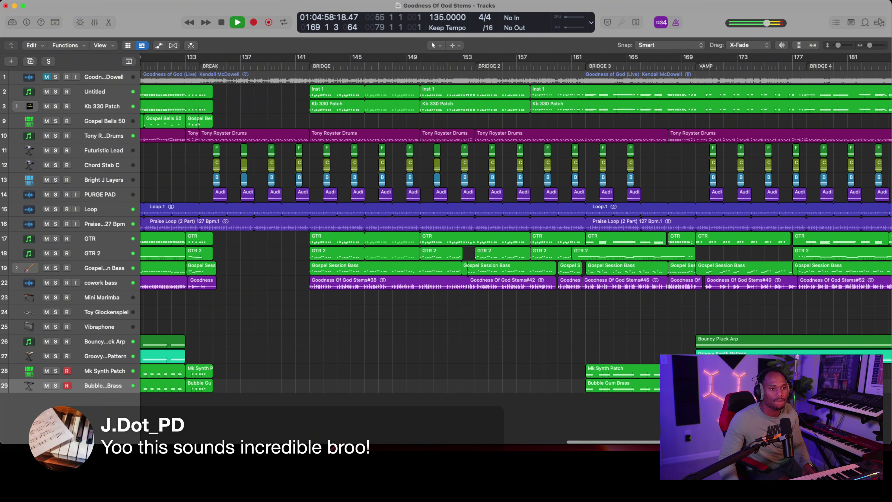
{"action": "key", "text": "r"}
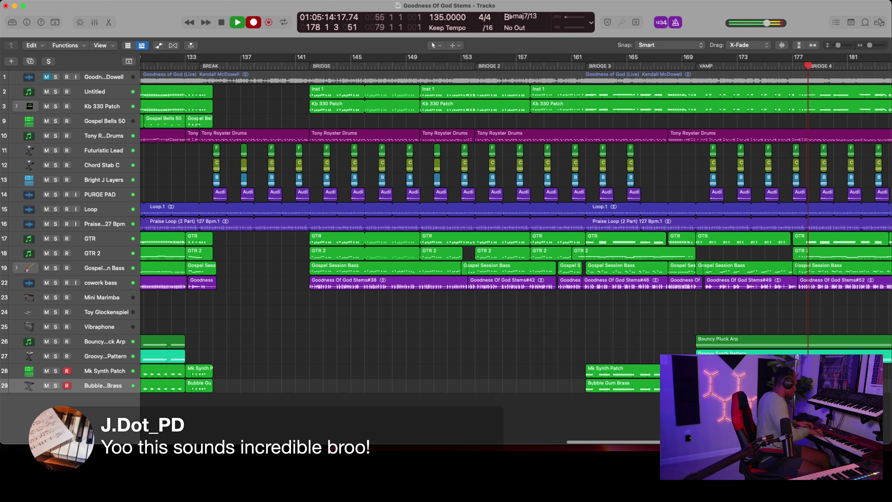
{"action": "key", "text": "super+Right"}
{"action": "key", "text": "super+Right"}
{"action": "key", "text": "super+Right"}
{"action": "key", "text": "comma"}
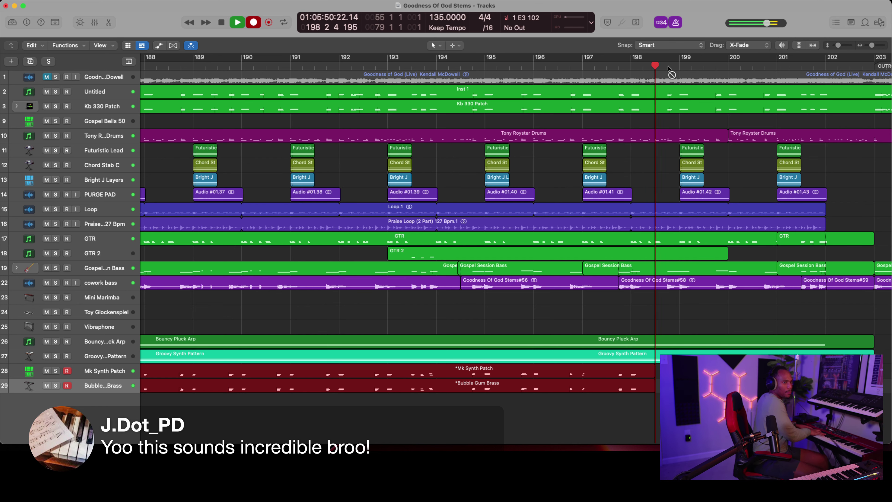
Play back the Mk Synth Patch and Bubble Gum Brass take from bar 195, undo it, and try recording again from there
{"action": "left_click", "coordinate": [484, 65]}
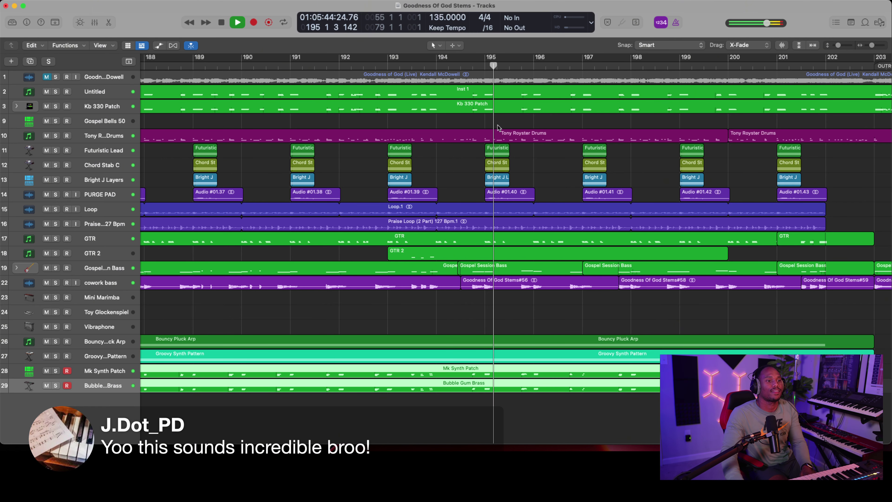
{"action": "key", "text": "space"}
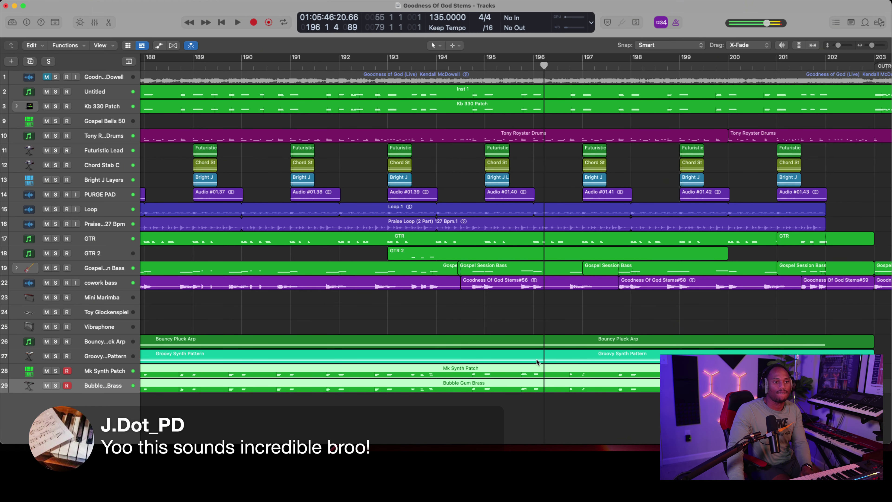
{"action": "key", "text": "super+z"}
{"action": "key", "text": "r"}
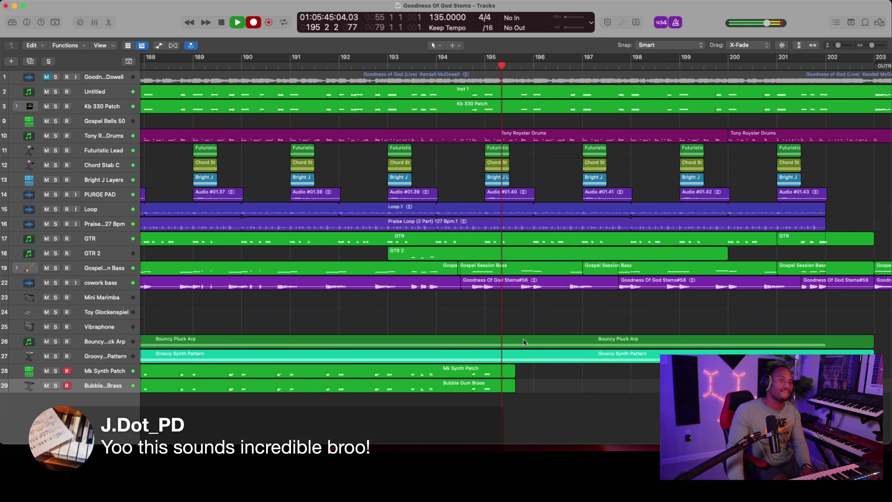
{"action": "key", "text": "space"}
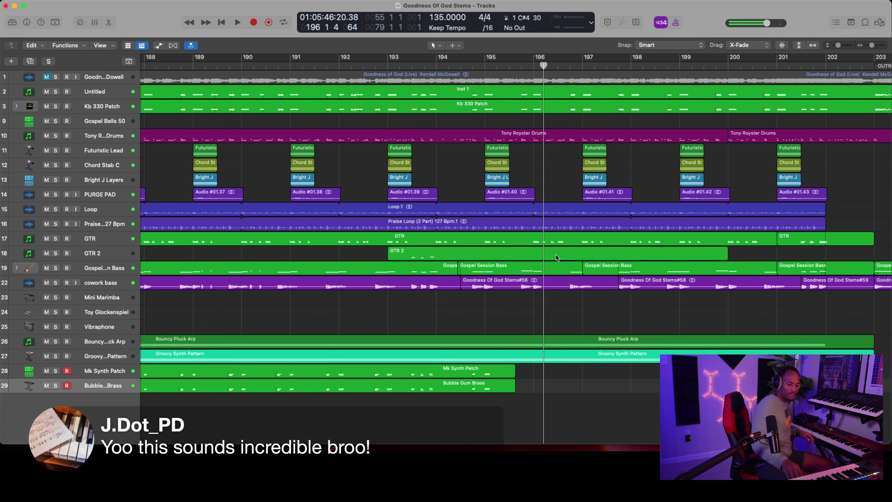
Re-record the Mk Synth Patch and Bubble Gum Brass parts from bar 195 through the Outro to bar 206, undoing one take at bar 198
{"action": "key", "text": "r"}
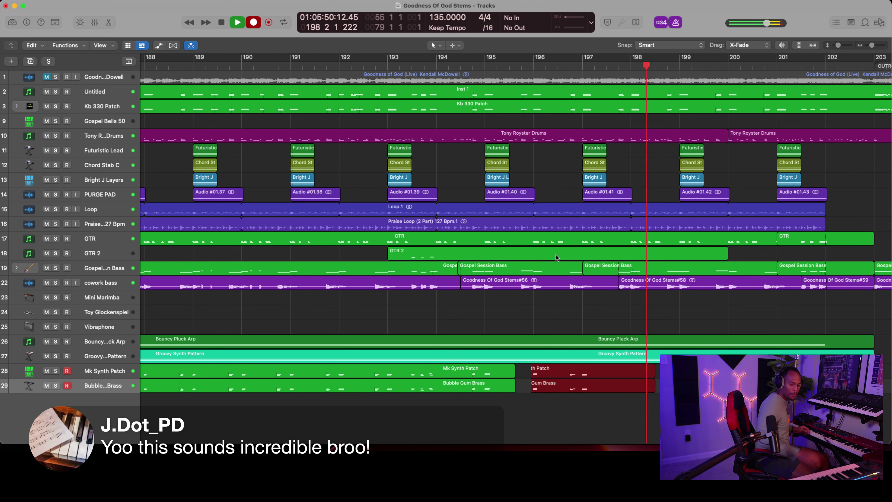
{"action": "key", "text": "r"}
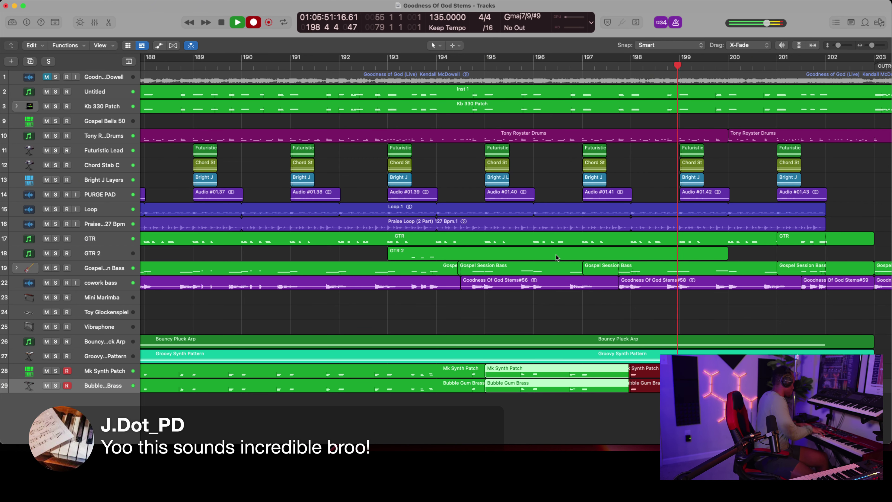
{"action": "key", "text": "space"}
{"action": "key", "text": "super+z"}
{"action": "key", "text": "r"}
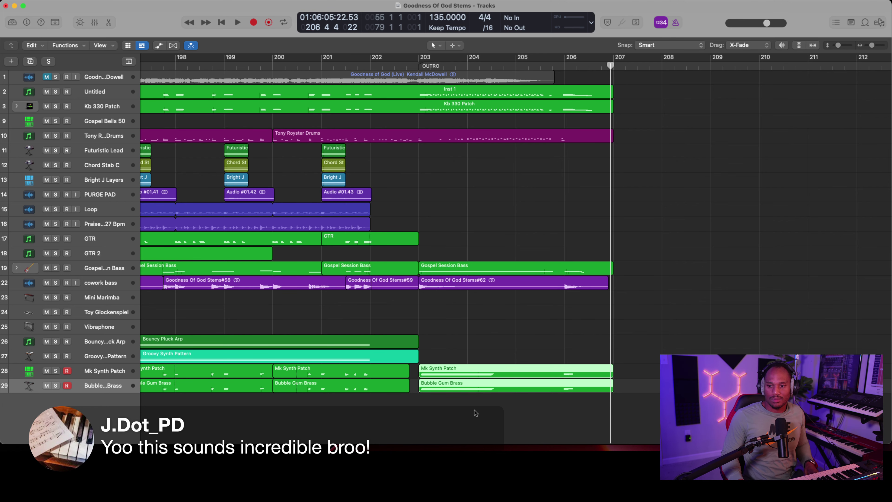
Lower the Mk Synth Patch and Bubble Gum Brass faders together to -3.3 dB in the Mixer and close it
{"action": "scroll", "coordinate": [506, 365], "scroll_direction": "down", "scroll_amount": 10}
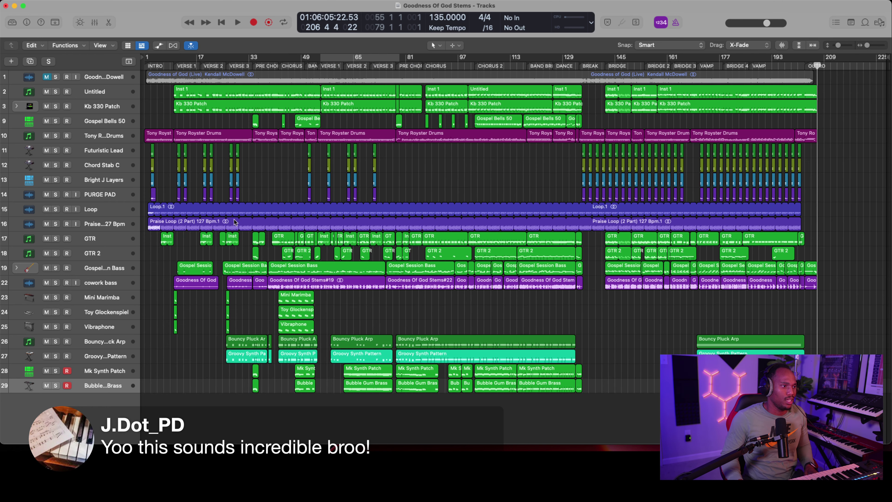
{"action": "left_click", "coordinate": [94, 23]}
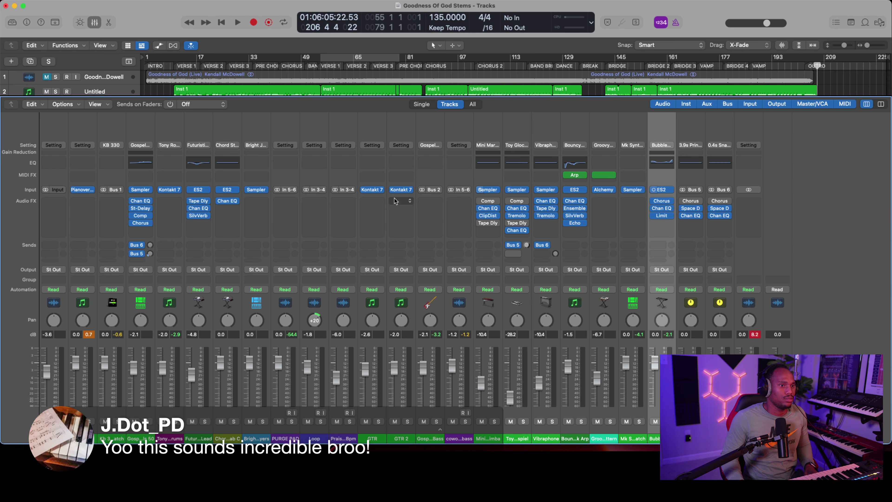
{"action": "left_click", "coordinate": [638, 327]}
{"action": "left_click", "coordinate": [655, 326], "text": "shift"}
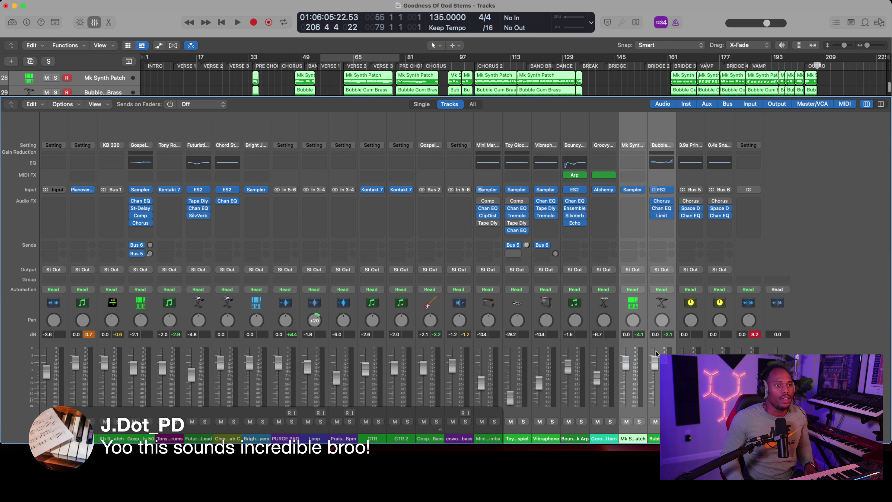
{"action": "left_click_drag", "start_coordinate": [655, 361], "coordinate": [653, 369]}
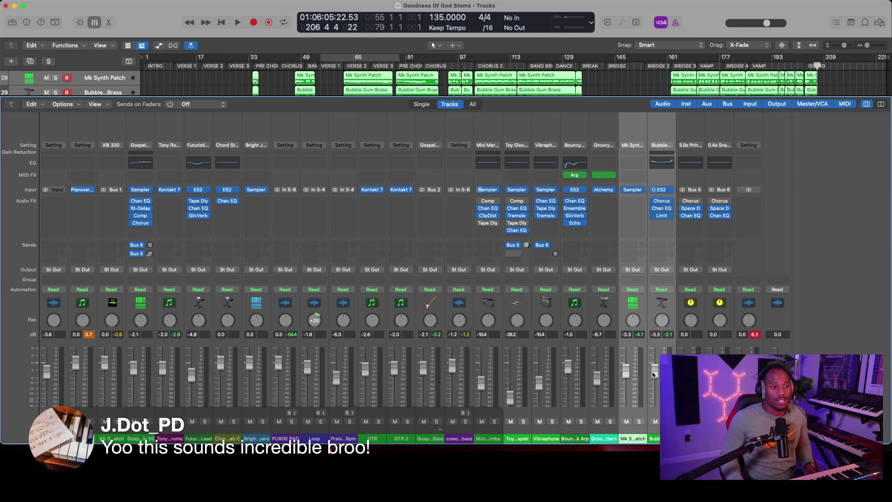
{"action": "left_click", "coordinate": [93, 23]}
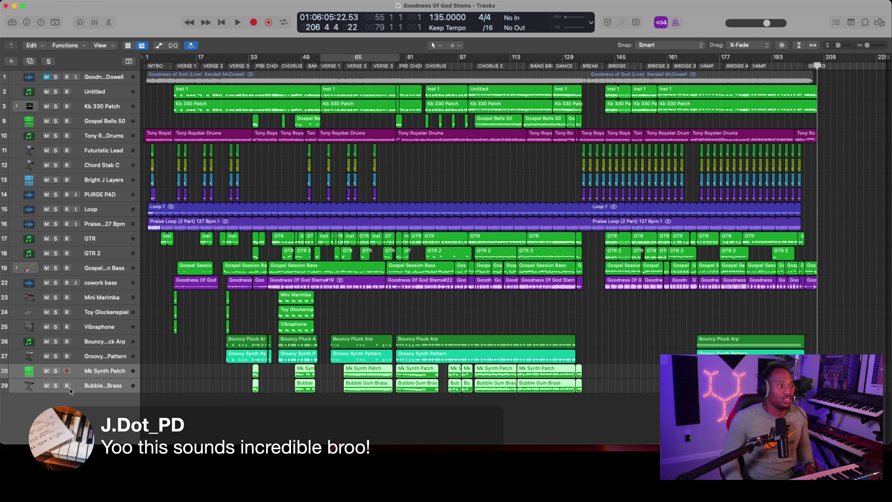
Select only the Mk Synth Patch track and return the playhead to the start of the Intro
{"action": "left_click", "coordinate": [87, 375]}
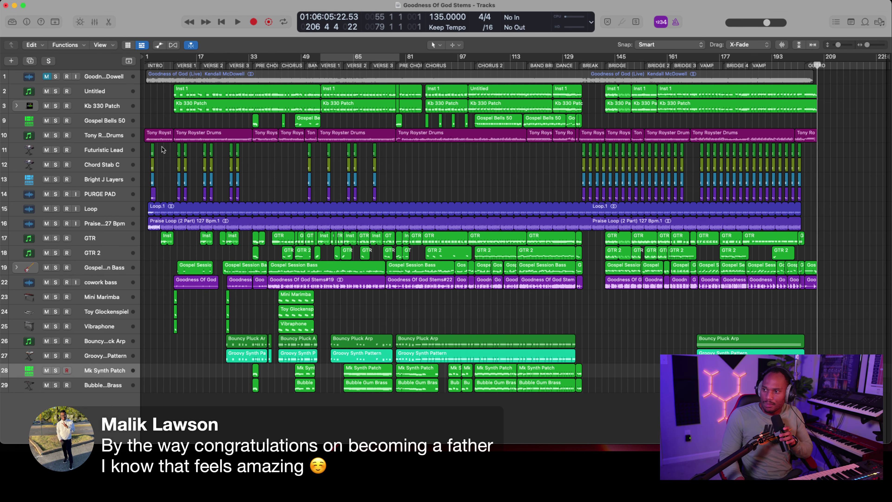
{"action": "left_click", "coordinate": [147, 67]}
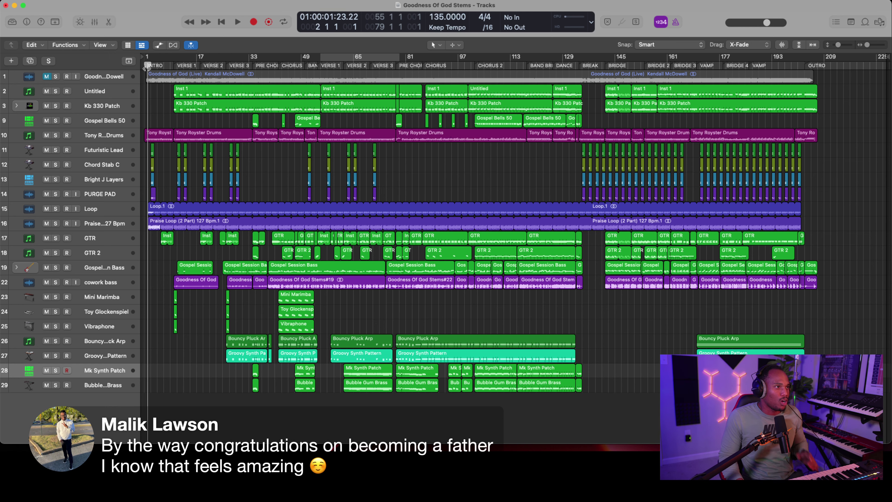
{"action": "scroll", "coordinate": [146, 67], "scroll_direction": "up", "scroll_amount": 5}
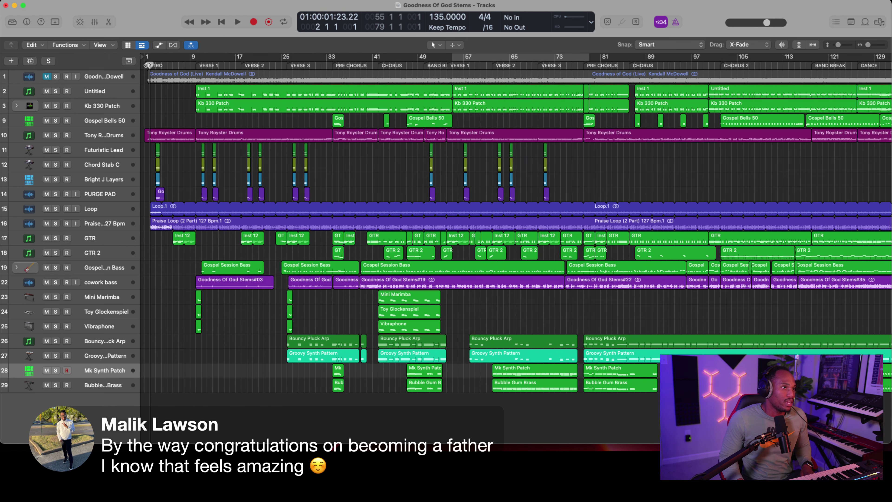
{"action": "left_click", "coordinate": [147, 65]}
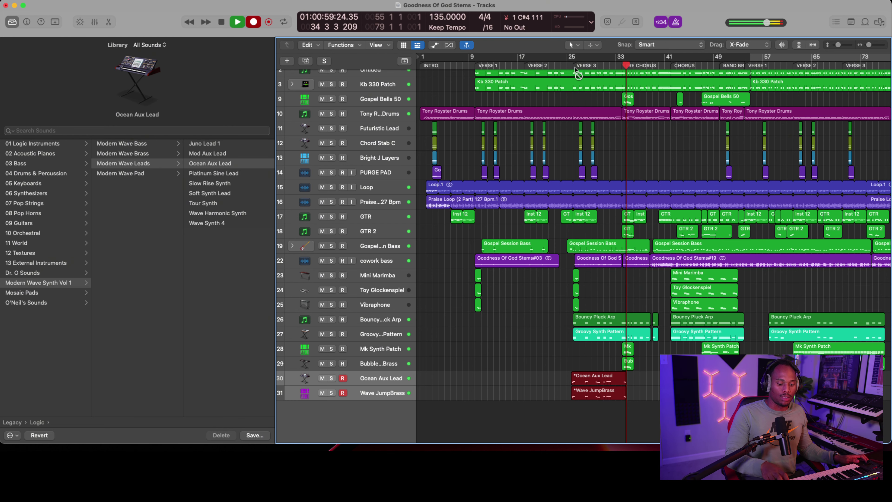
Record the Ocean Aux Lead and Wave JumpBrass parts from about bar 25 to bar 40
{"action": "key", "text": "space"}
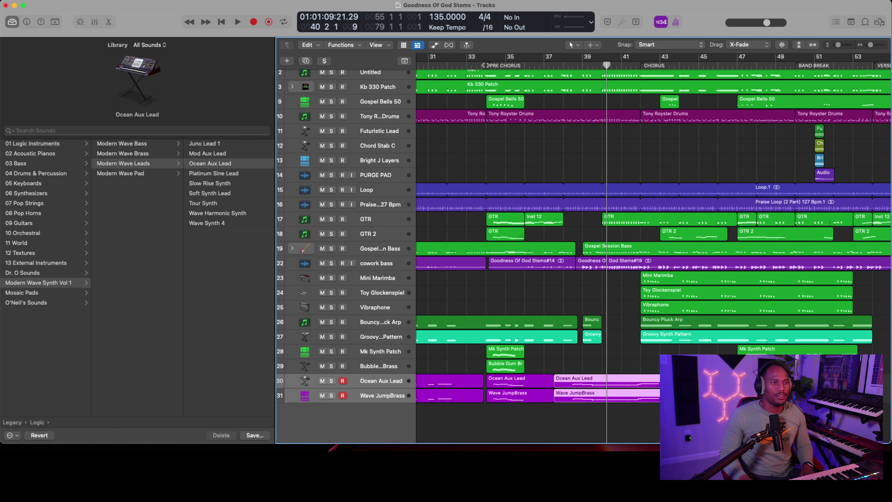
Record the Ocean Aux Lead and Wave JumpBrass parts through the first Chorus and the following sections to about bar 116
{"action": "left_click", "coordinate": [482, 65]}
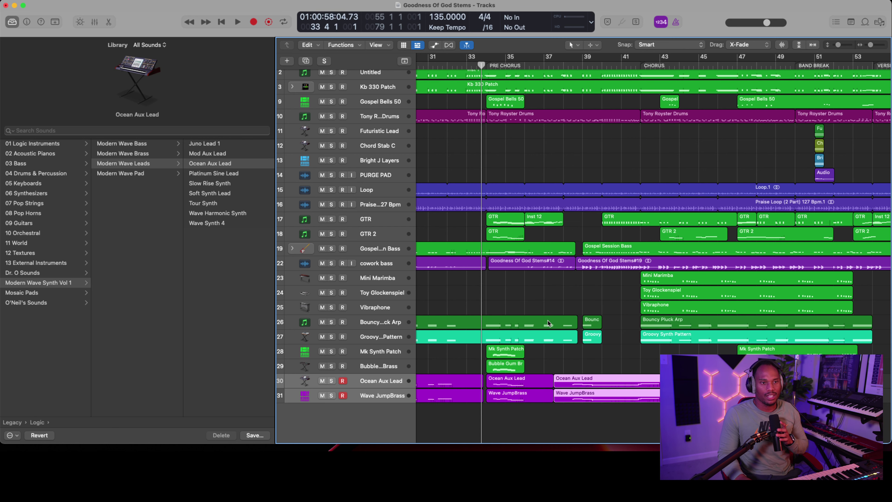
{"action": "left_click", "coordinate": [592, 344]}
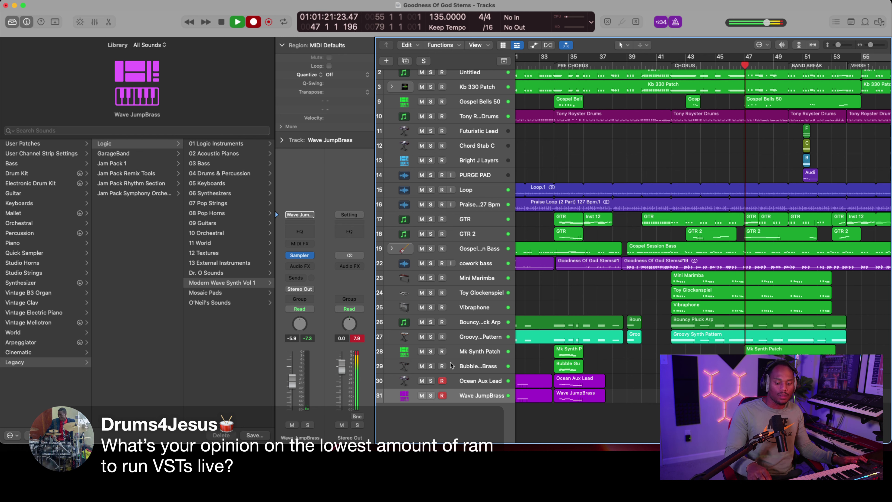
{"action": "key", "text": "space"}
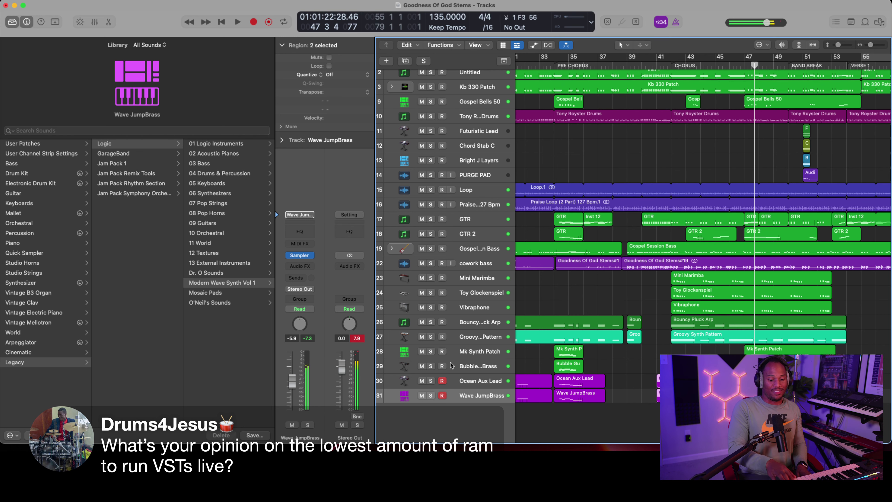
{"action": "key", "text": "r"}
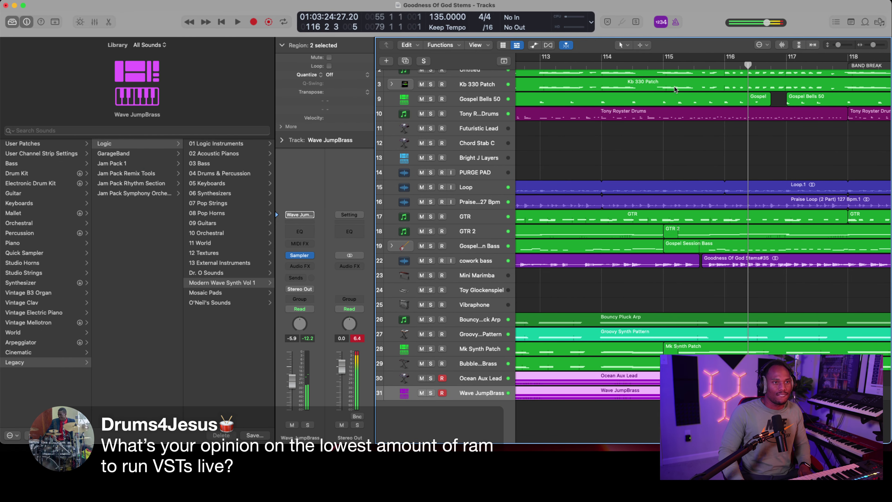
Split the Ocean Aux Lead and Wave JumpBrass regions at bar 115, shortening the notes that cross the split point
{"action": "key", "text": "space"}
{"action": "left_click", "coordinate": [678, 65]}
{"action": "key", "text": "super+t"}
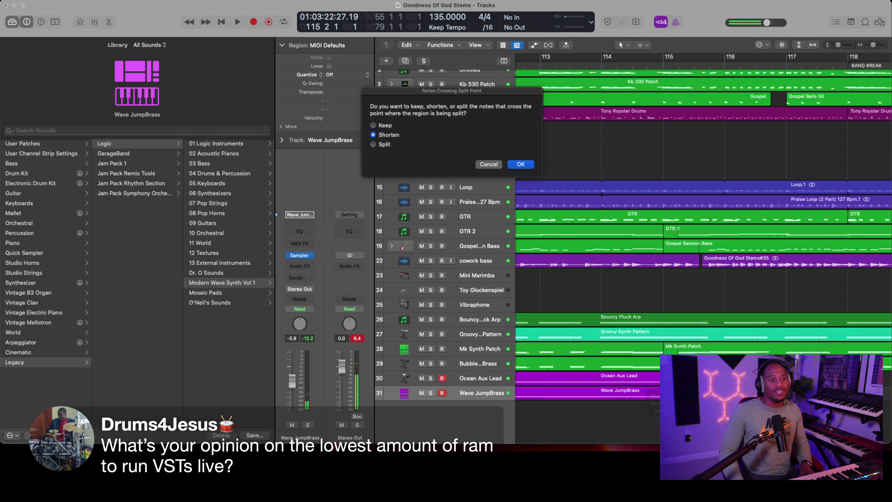
{"action": "left_click", "coordinate": [523, 169]}
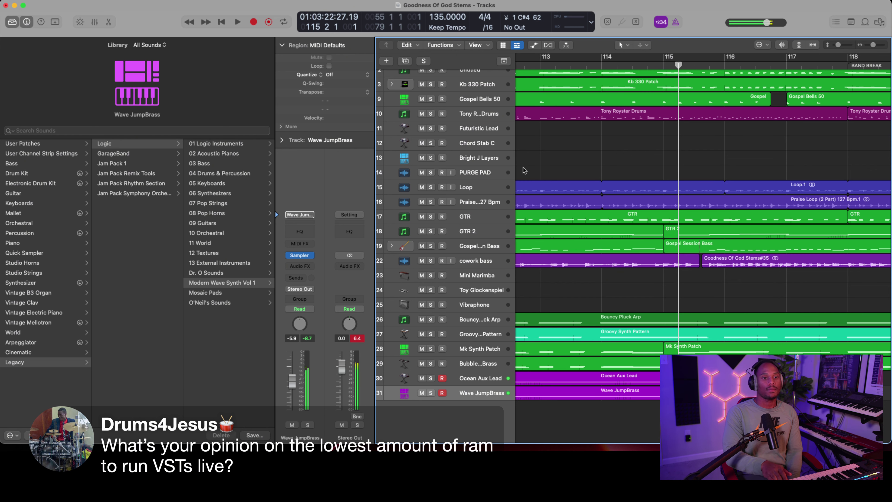
Record the Ocean Aux Lead and Wave JumpBrass parts again from bar 115 through the Dance section to bar 135 in the Break
{"action": "key", "text": "space"}
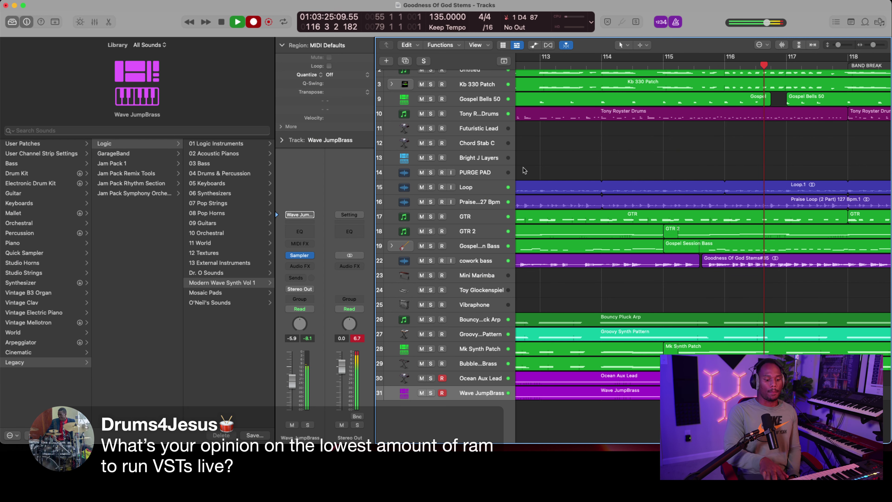
{"action": "key", "text": "space"}
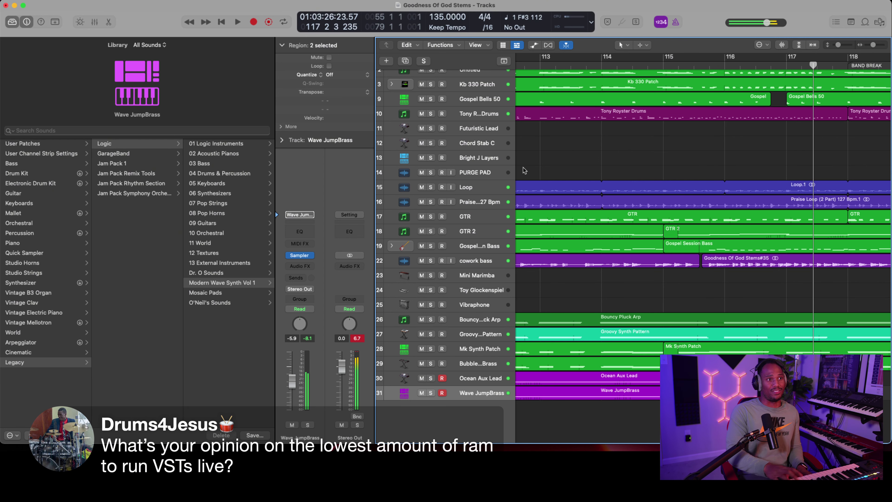
{"action": "key", "text": "r"}
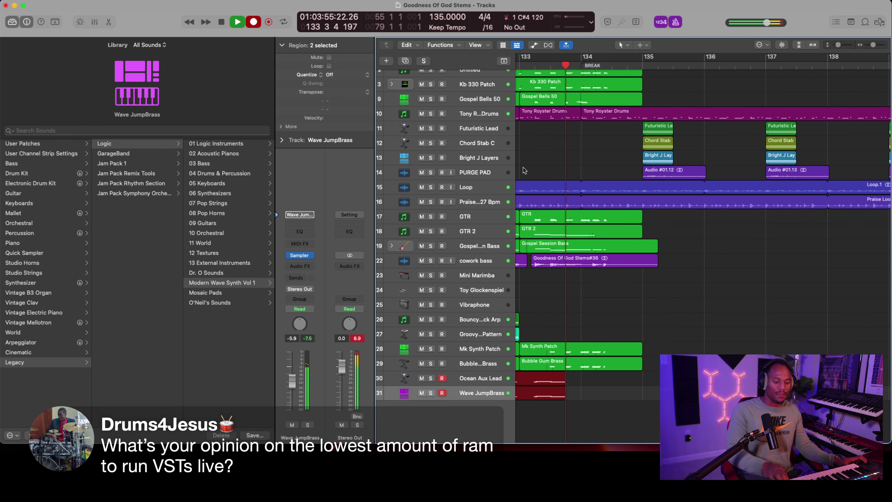
{"action": "key", "text": "space"}
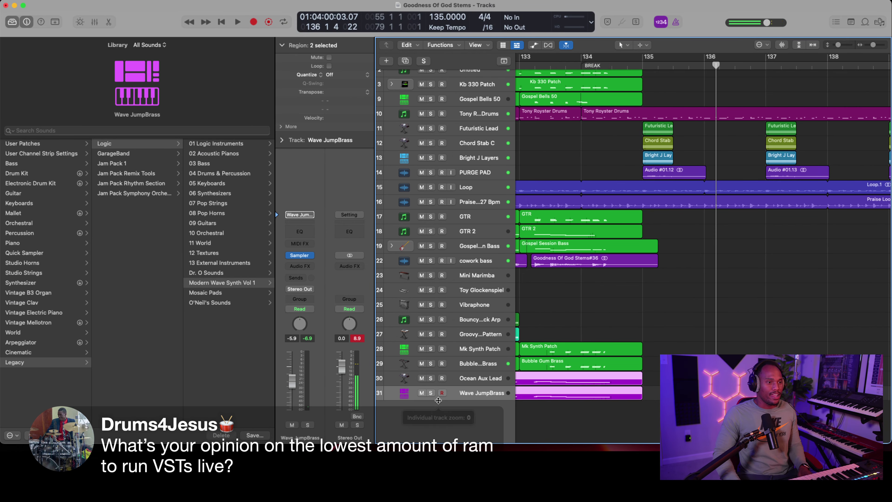
Record a Platinum Sine Lead run in bar 141 on a new track and check it in the Piano Roll with playback
{"action": "left_click", "coordinate": [429, 408]}
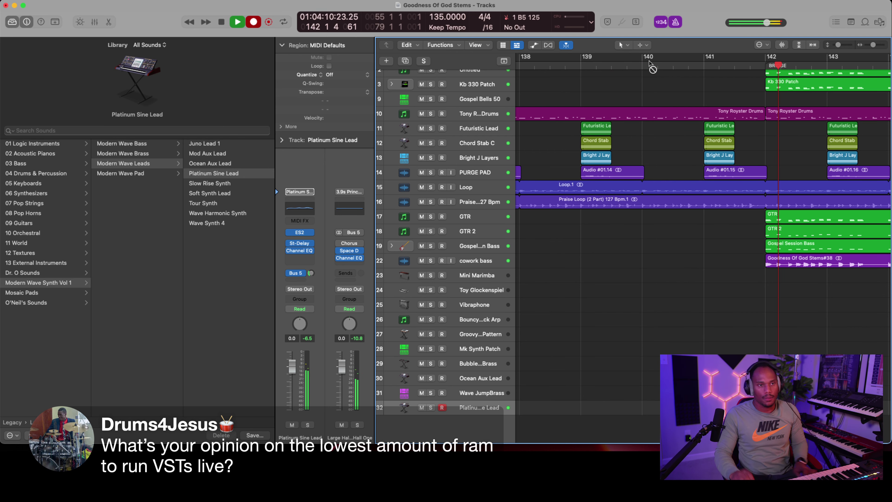
{"action": "key", "text": "space"}
{"action": "left_click", "coordinate": [673, 65]}
{"action": "key", "text": "e"}
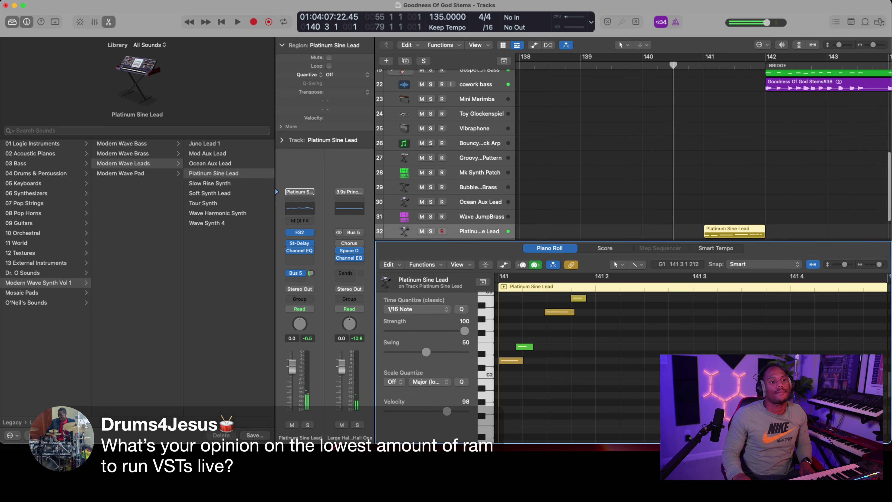
{"action": "key", "text": "space"}
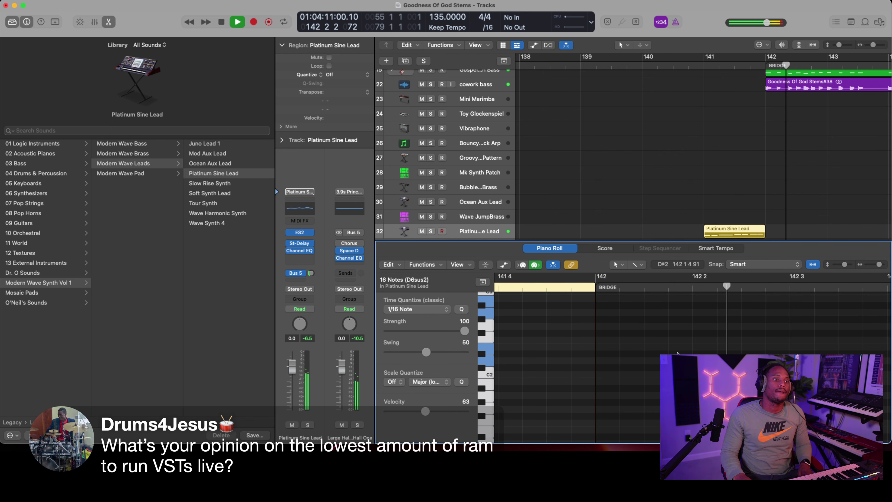
{"action": "scroll", "coordinate": [654, 155], "scroll_direction": "down", "scroll_amount": 8}
{"action": "left_click", "coordinate": [661, 65]}
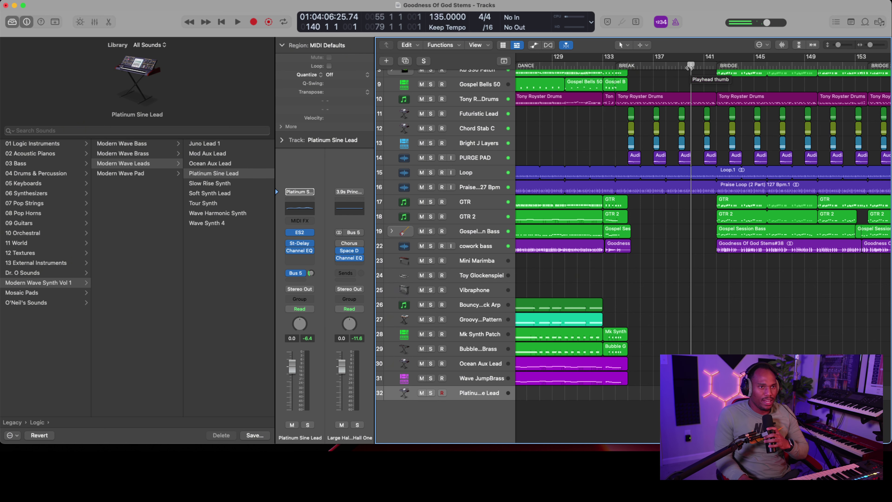
Record the Ocean Aux Lead and Wave JumpBrass parts over the Bridge and Bridge 2, from bar 142 to about bar 162
{"action": "scroll", "coordinate": [695, 118], "scroll_direction": "up", "scroll_amount": 5}
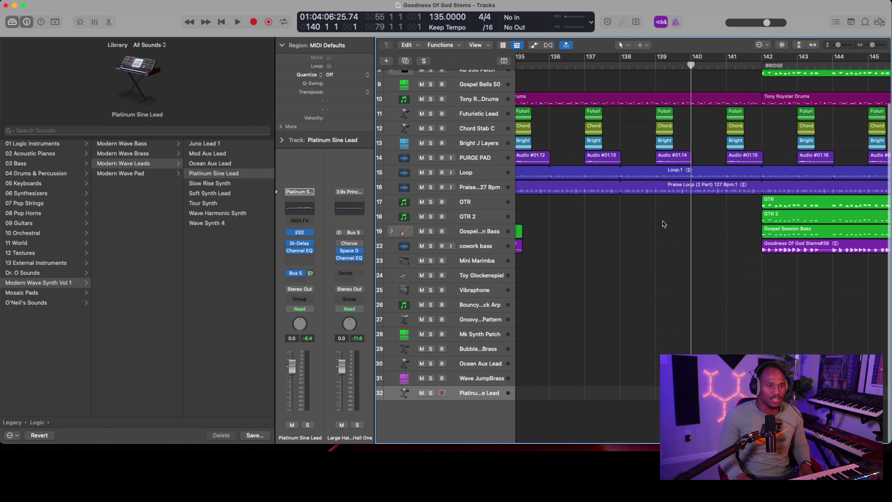
{"action": "key", "text": "super+Left"}
{"action": "key", "text": "space"}
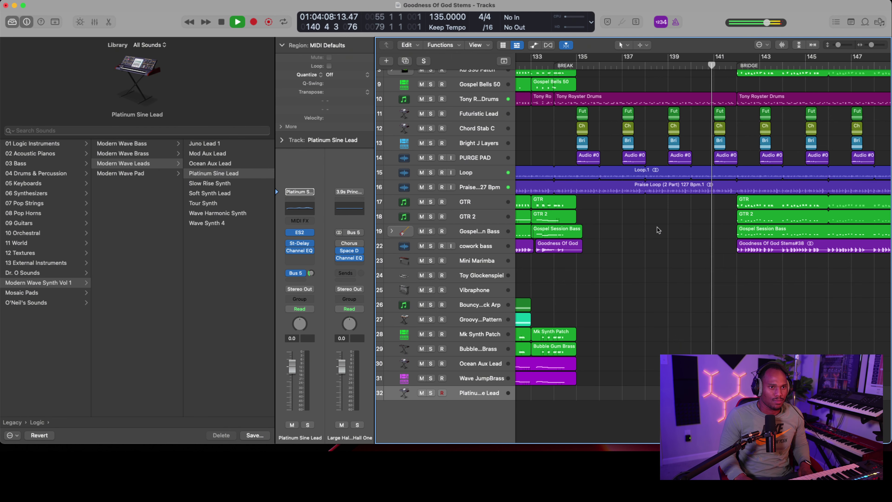
{"action": "key", "text": "Up"}
{"action": "key", "text": "Up"}
{"action": "key", "text": "r"}
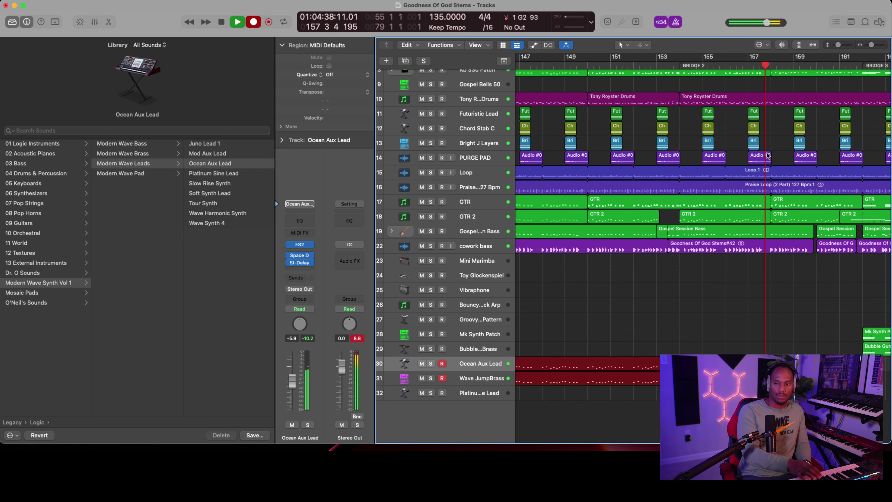
{"action": "key", "text": "space"}
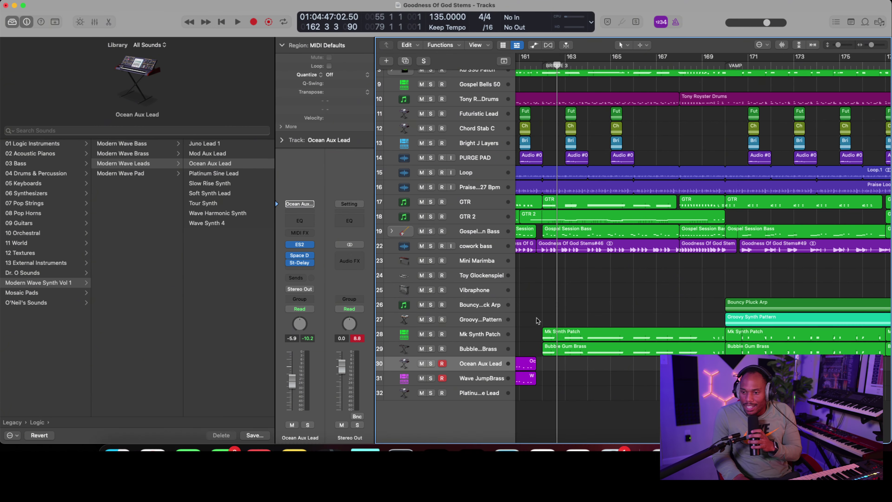
Record a Wavey Riser effect on a new track from bar 141 to 143 and check it in the Piano Roll
{"action": "scroll", "coordinate": [678, 177], "scroll_direction": "down", "scroll_amount": 10}
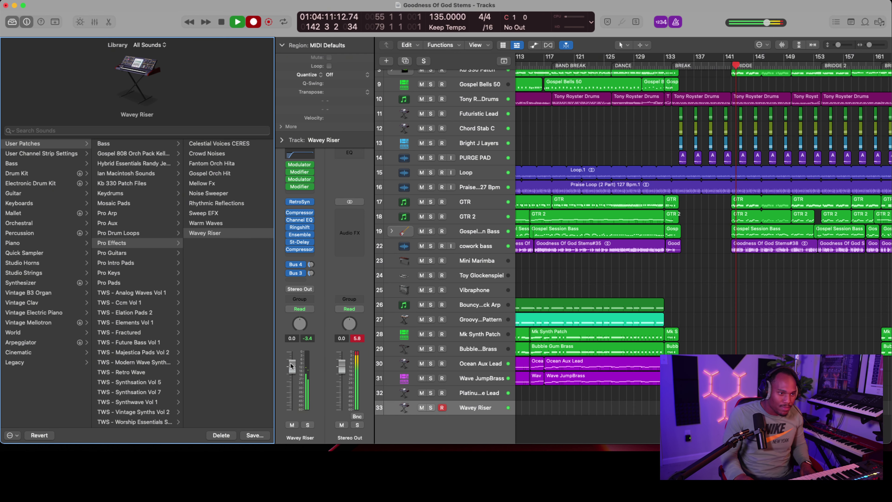
{"action": "key", "text": "space"}
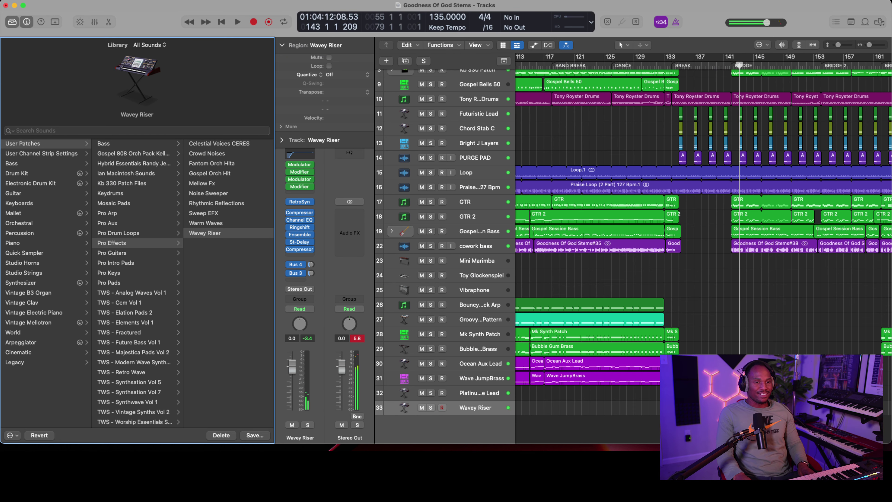
{"action": "key", "text": "e"}
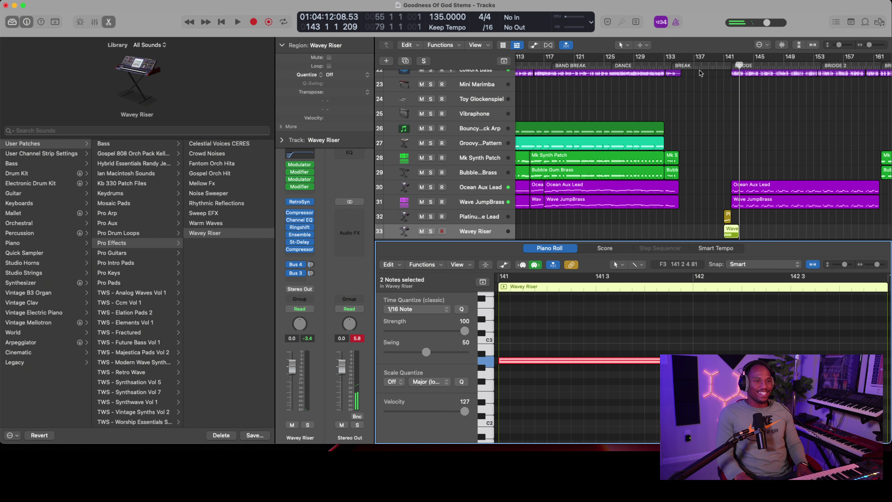
{"action": "left_click", "coordinate": [711, 73]}
{"action": "key", "text": "space"}
{"action": "key", "text": "space"}
Add a new instrument track with the Gospel Orch Hit patch from the Gospel 808 Orch Pack user patches
{"action": "scroll", "coordinate": [444, 207], "scroll_direction": "down", "scroll_amount": 2}
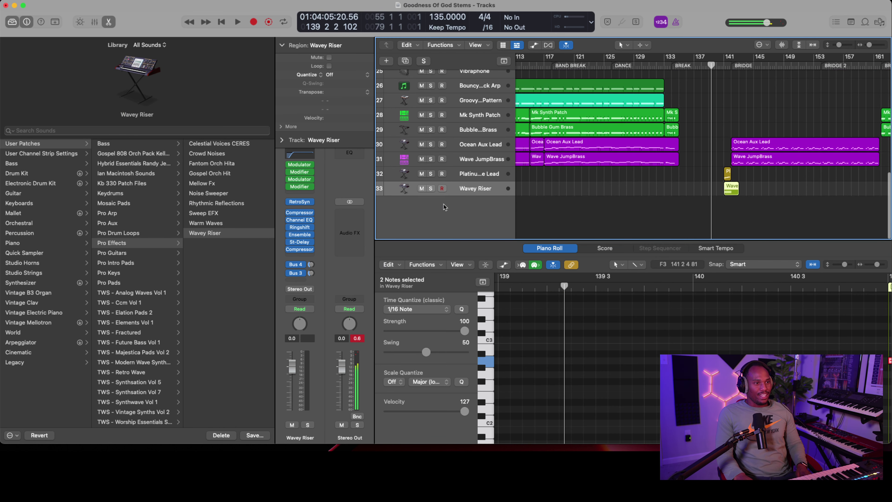
{"action": "double_click", "coordinate": [444, 207]}
{"action": "left_click", "coordinate": [86, 130]}
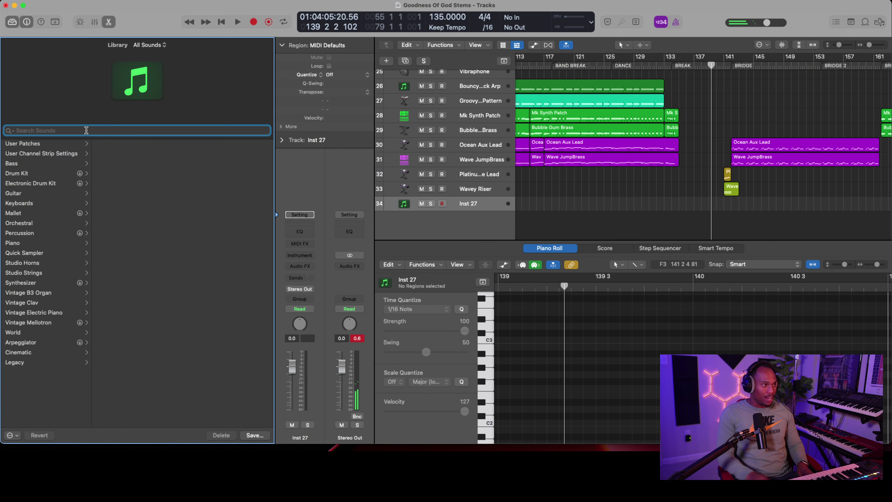
{"action": "left_click", "coordinate": [37, 142]}
{"action": "left_click", "coordinate": [144, 155]}
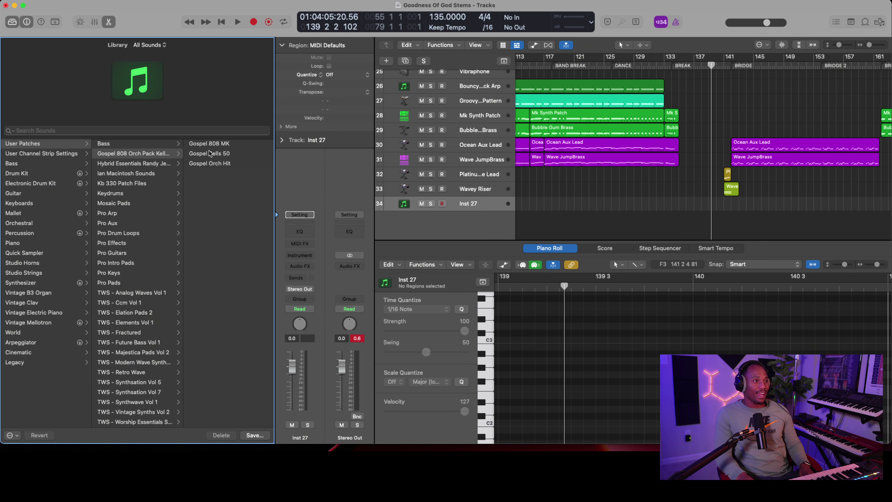
{"action": "left_click", "coordinate": [207, 164]}
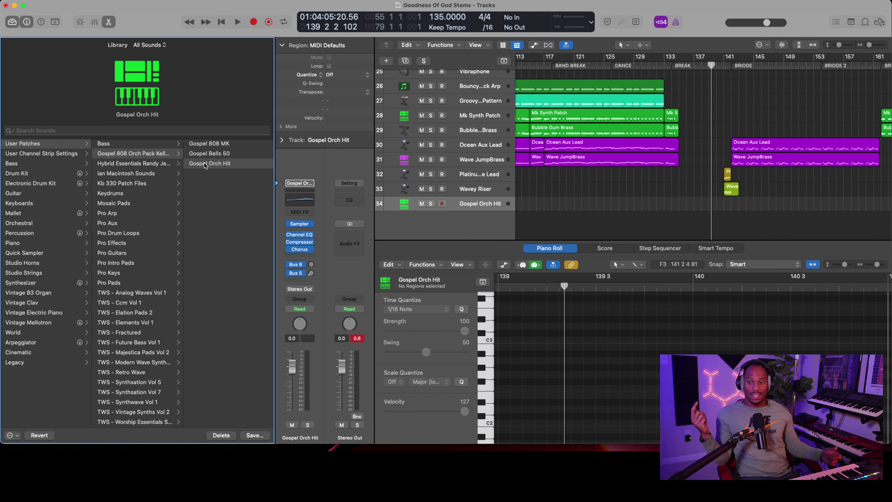
Record a Gospel Orch Hit at bar 142 on the start of the Bridge, play it back and close the editor
{"action": "key", "text": "r"}
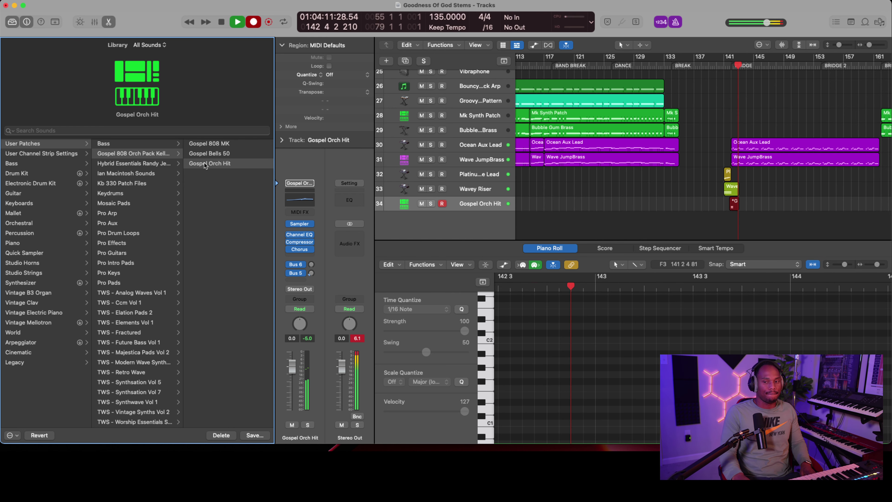
{"action": "key", "text": "space"}
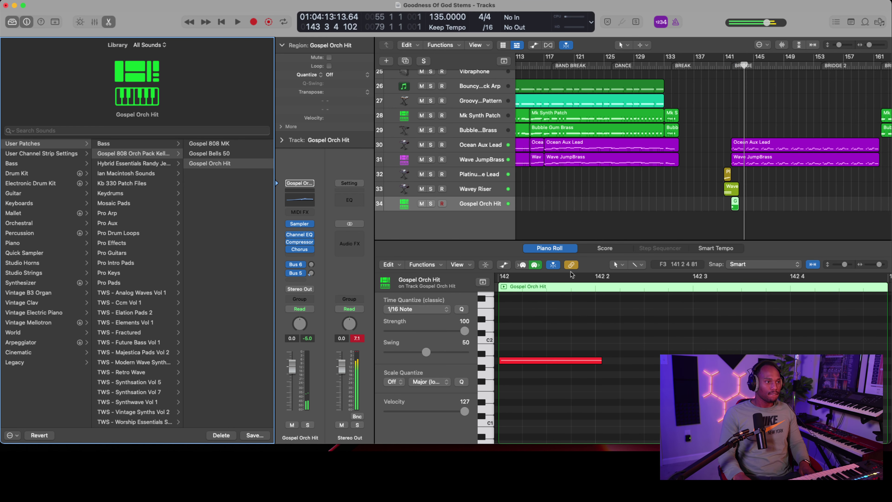
{"action": "left_click", "coordinate": [717, 136]}
{"action": "key", "text": "space"}
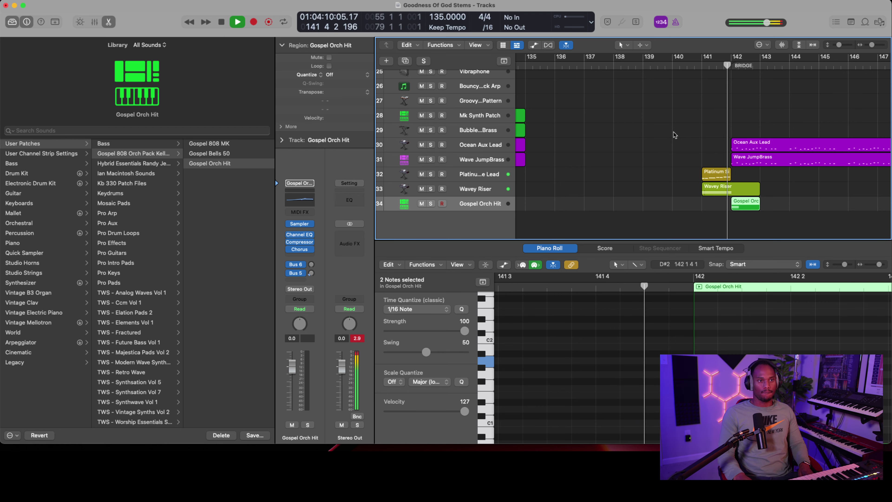
{"action": "left_click", "coordinate": [107, 22]}
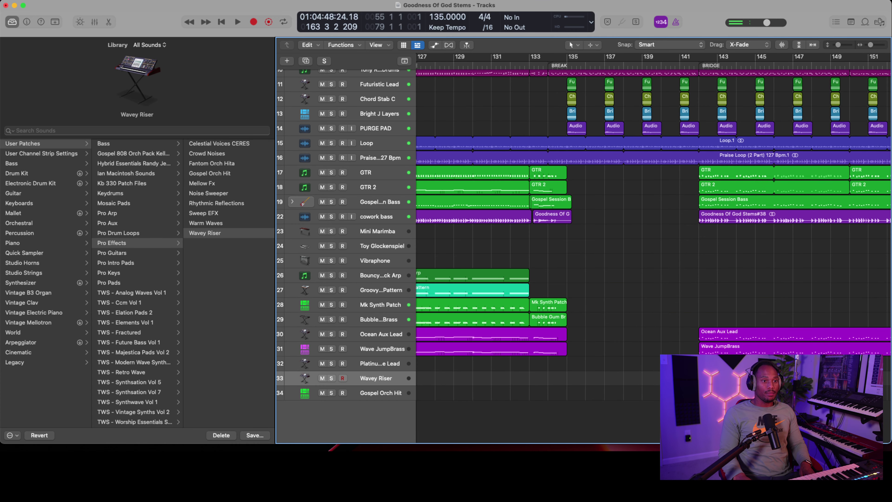
Paste the Platinum Sine Lead, Wavey Riser and Gospel Orch Hit regions at bar 161 before Bridge 3 and play the transition from bar 159
{"action": "scroll", "coordinate": [654, 247], "scroll_direction": "right", "scroll_amount": 10}
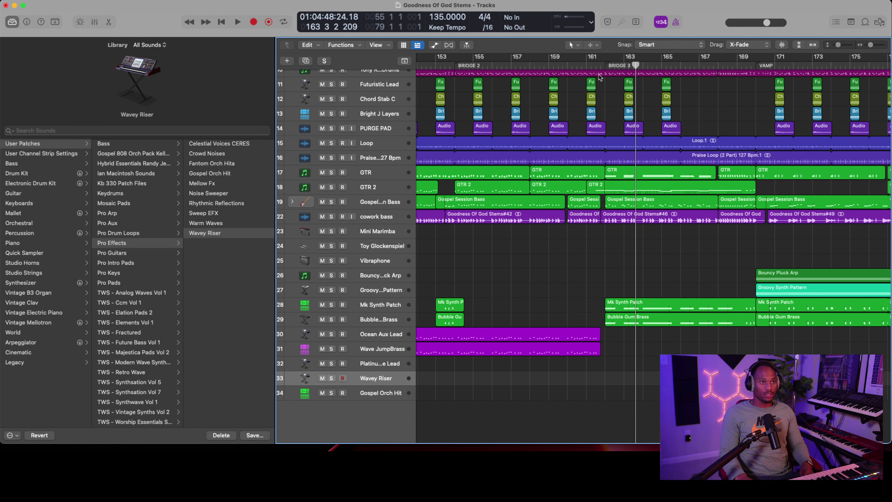
{"action": "left_click", "coordinate": [585, 65]}
{"action": "key", "text": "r"}
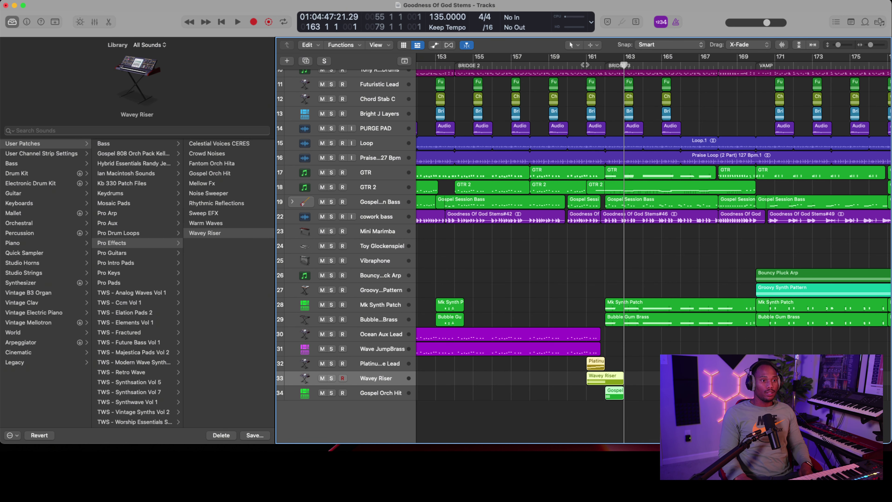
{"action": "left_click", "coordinate": [548, 66]}
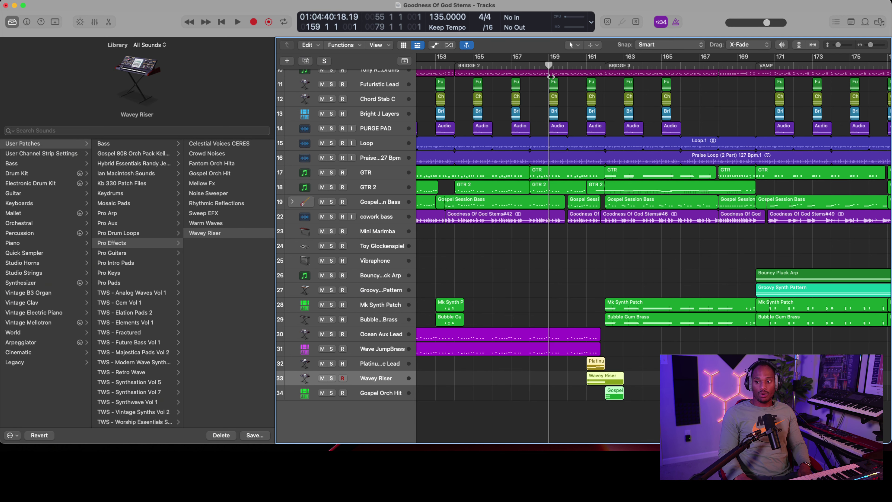
{"action": "key", "text": "space"}
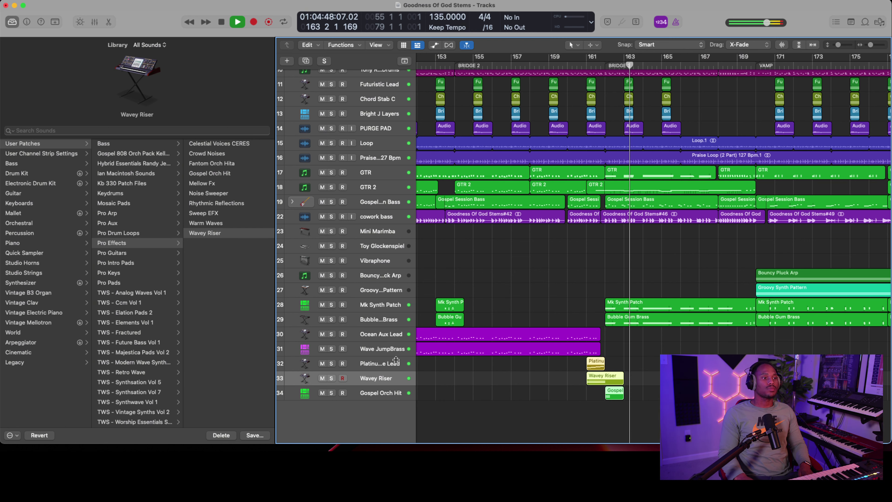
Record the Ocean Aux Lead and Wave JumpBrass parts from about bar 165 in Bridge 3 onward into the Vamp
{"action": "left_click", "coordinate": [373, 349]}
{"action": "key", "text": "r"}
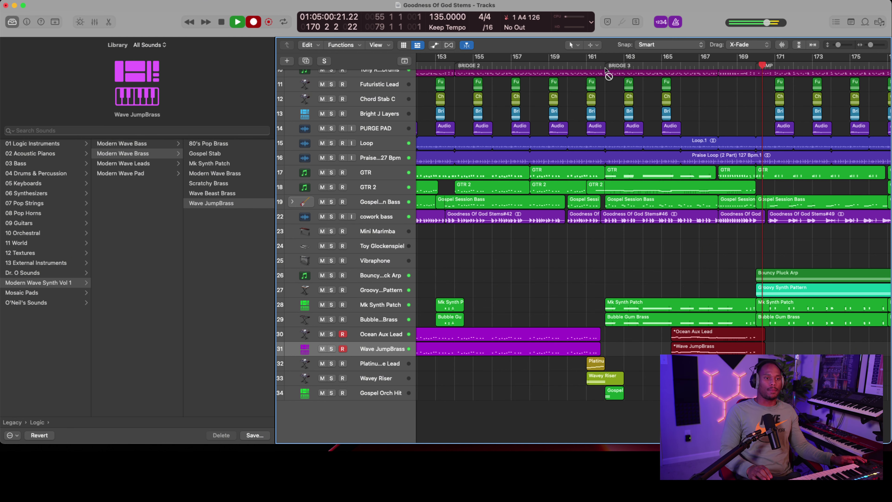
{"action": "key", "text": "space"}
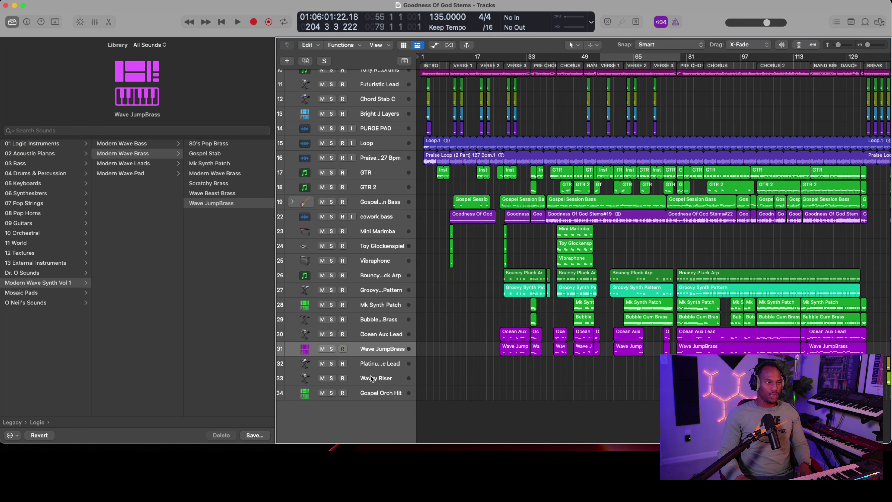
Raise the Wavey Riser track's Bus 4 ambience send to 6.0 while the track is soloed, and unsolo it
{"action": "left_click", "coordinate": [372, 379]}
{"action": "left_click", "coordinate": [27, 24]}
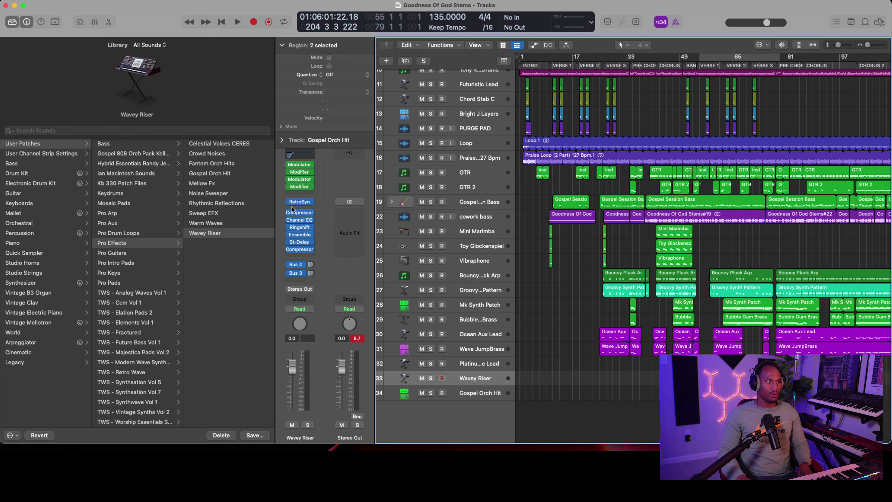
{"action": "key", "text": "s"}
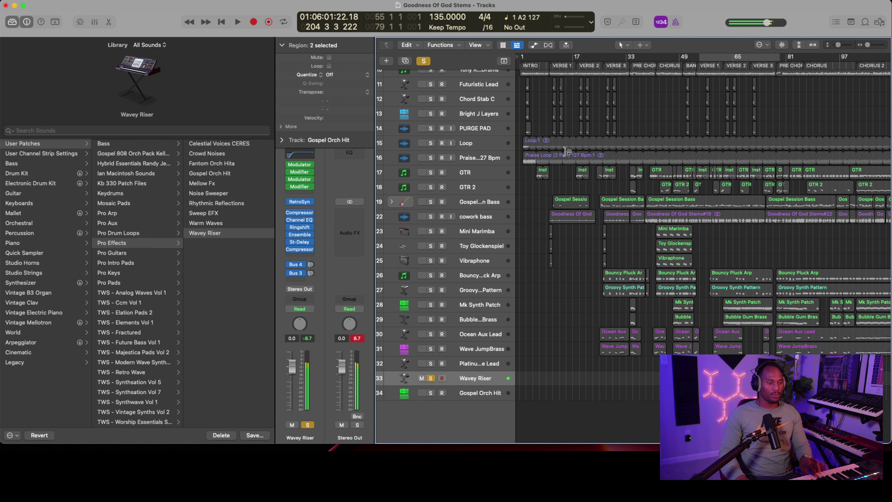
{"action": "left_click", "coordinate": [296, 264]}
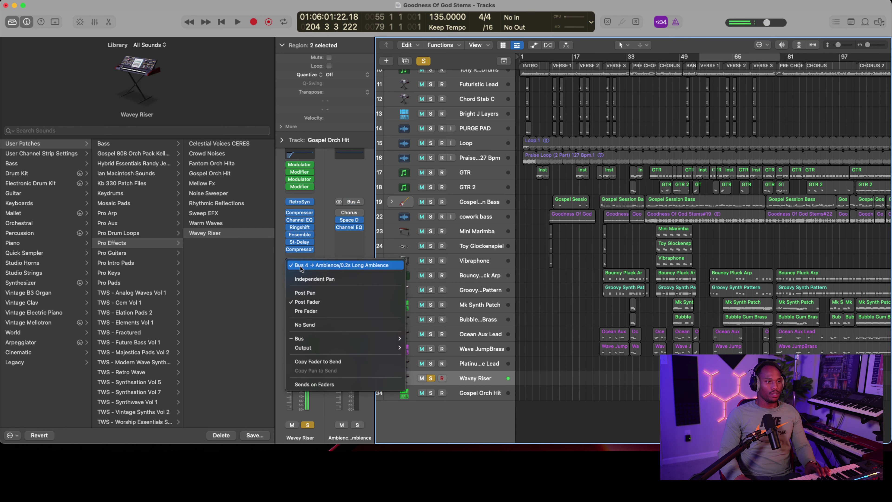
{"action": "left_click", "coordinate": [312, 262]}
{"action": "left_click_drag", "start_coordinate": [312, 259], "coordinate": [313, 251]}
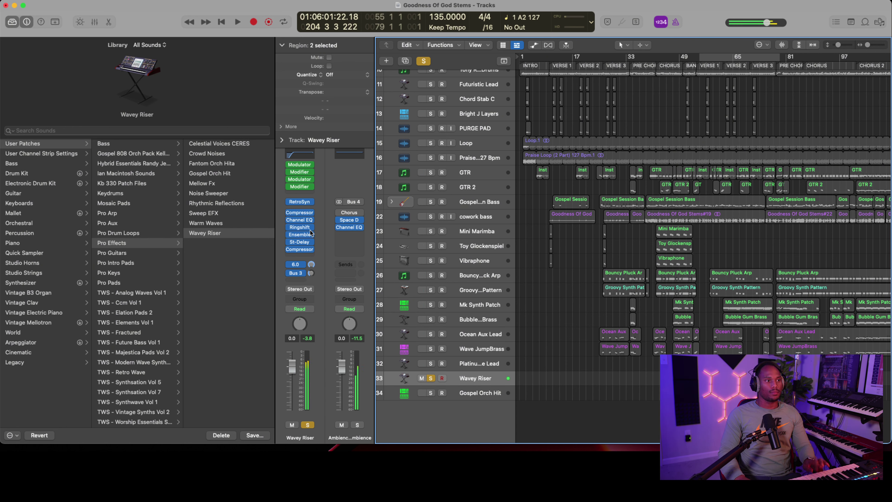
{"action": "scroll", "coordinate": [605, 217], "scroll_direction": "right", "scroll_amount": 15}
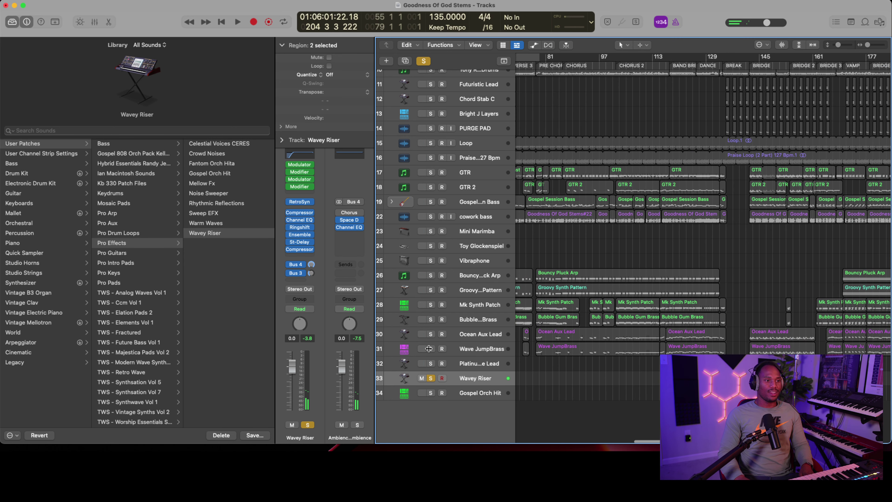
{"action": "left_click", "coordinate": [431, 378]}
Play the transition from the Break into the Bridge, starting around bar 138
{"action": "left_click", "coordinate": [734, 67]}
{"action": "key", "text": "space"}
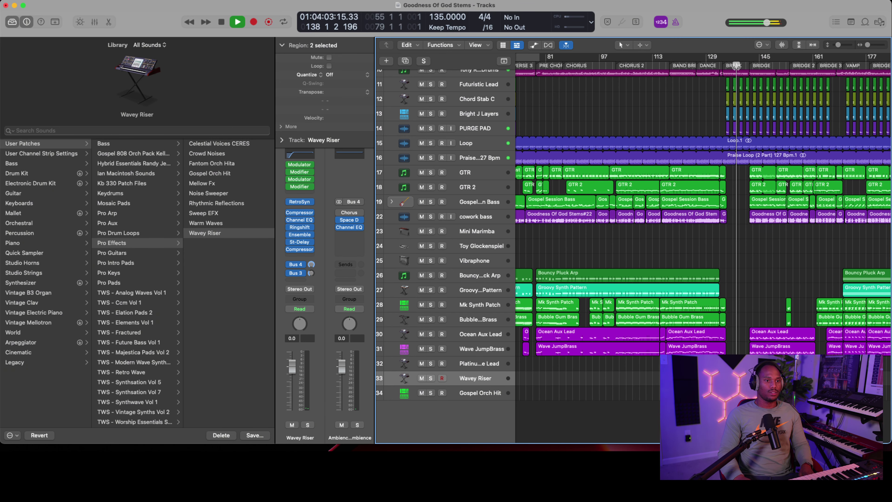
{"action": "scroll", "coordinate": [742, 81], "scroll_direction": "up", "scroll_amount": 5}
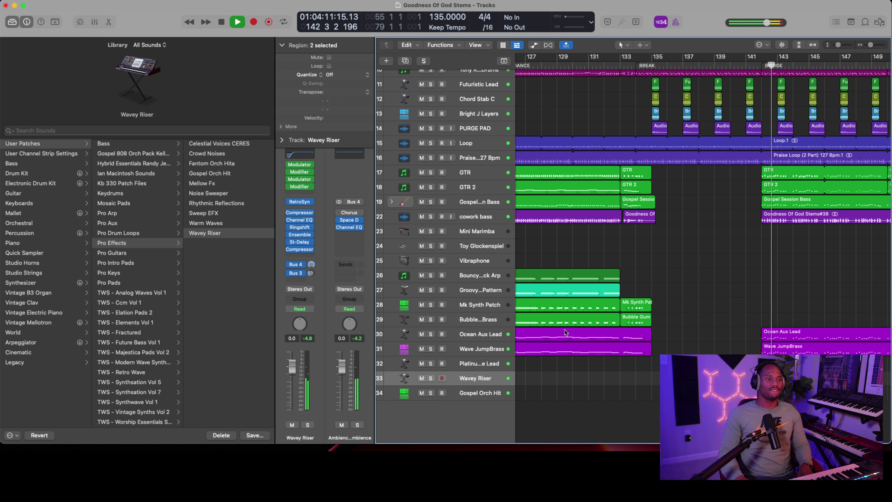
Insert Phat FX with its default preset on the Gospel Orch Hit track and audition it at the start of the Bridge
{"action": "left_click", "coordinate": [460, 393]}
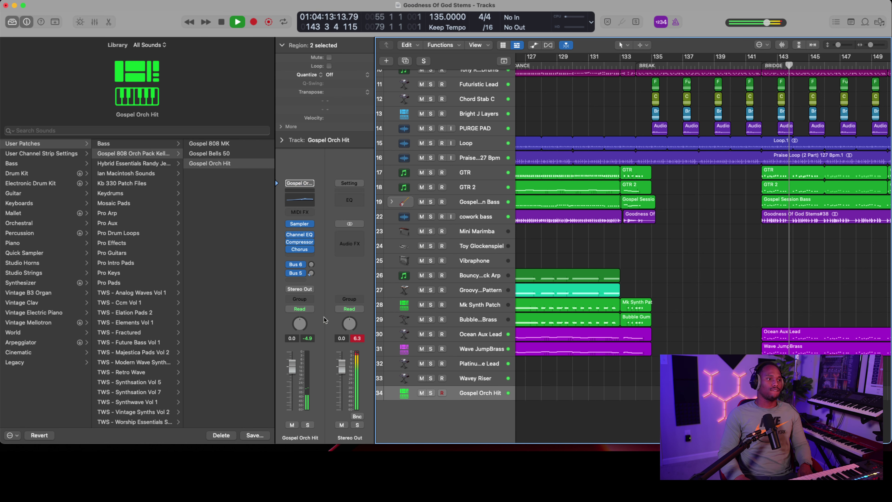
{"action": "key", "text": "space"}
{"action": "left_click", "coordinate": [299, 257]}
{"action": "left_click", "coordinate": [408, 228]}
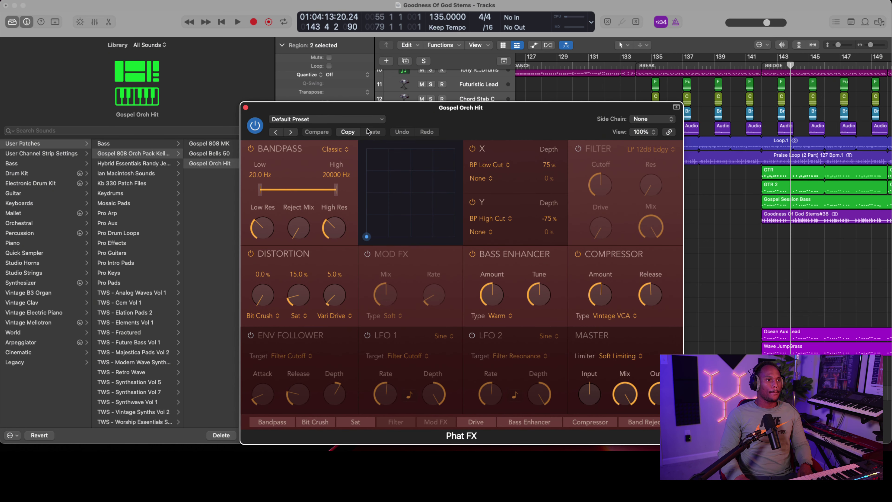
{"action": "left_click", "coordinate": [365, 120]}
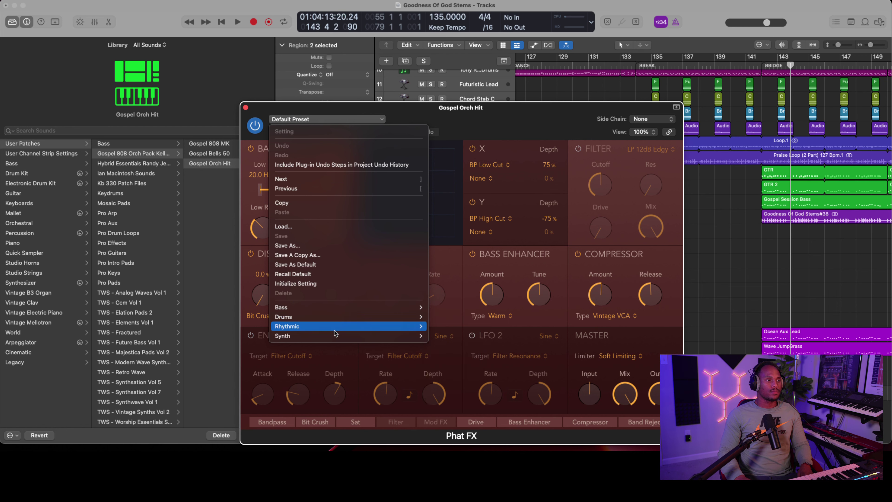
{"action": "left_click", "coordinate": [464, 260]}
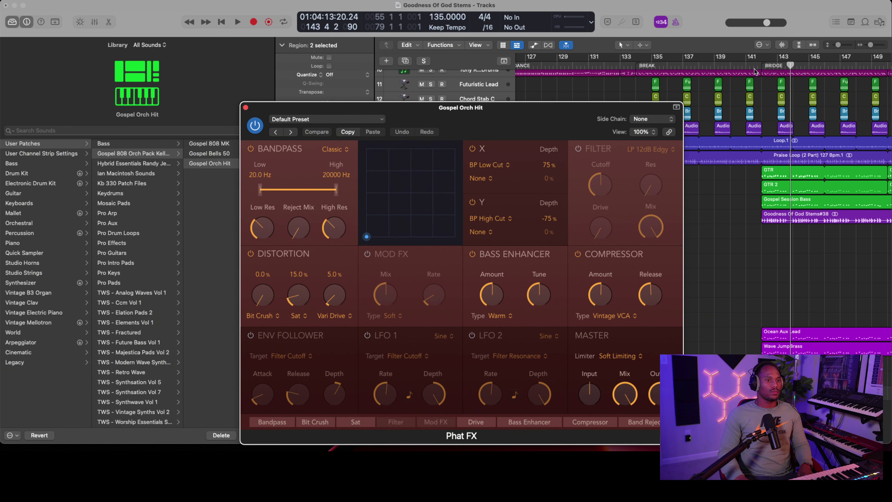
{"action": "double_click", "coordinate": [748, 65]}
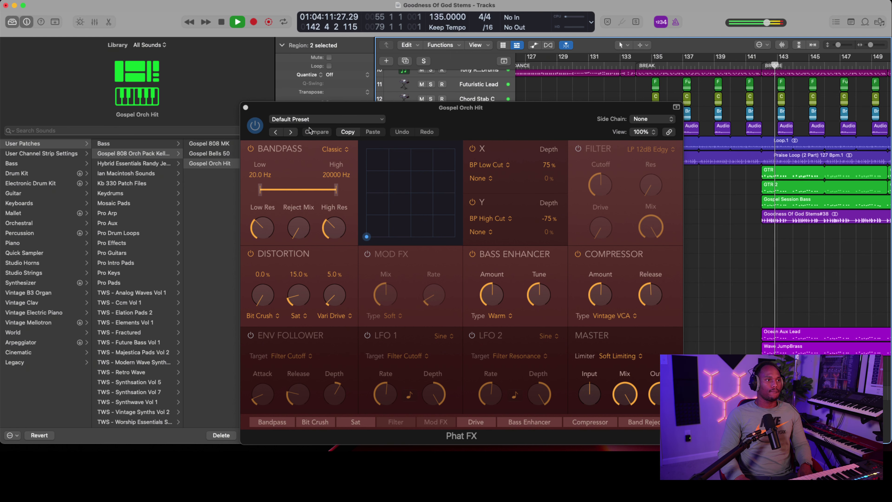
{"action": "left_click", "coordinate": [245, 108]}
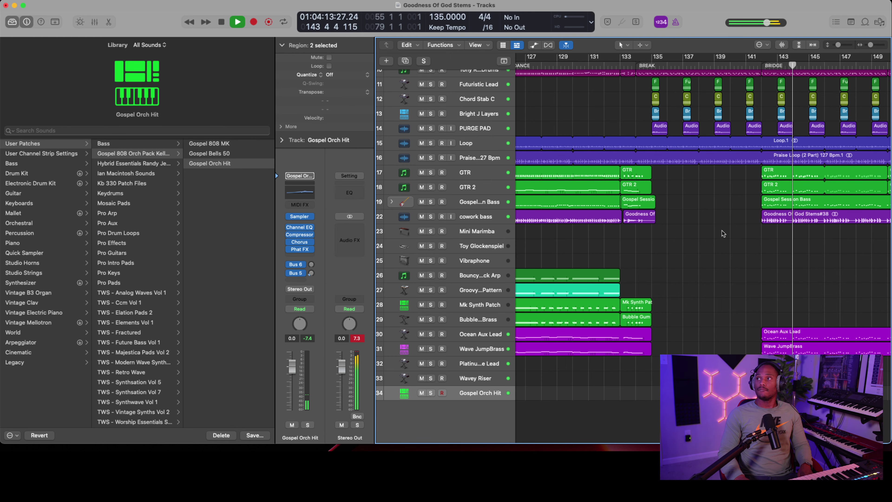
Record further Gospel Orch Hits through the Bridge and stop at bar 155 in Bridge 2
{"action": "key", "text": "super+Left"}
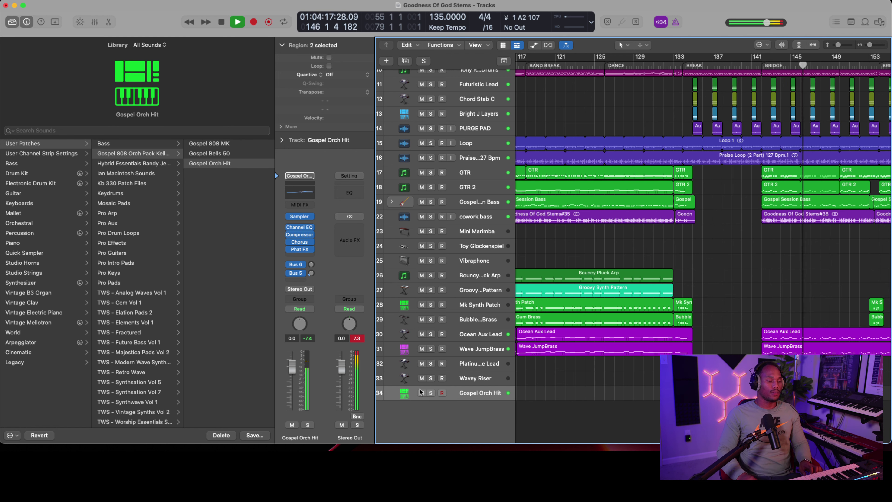
{"action": "key", "text": "r"}
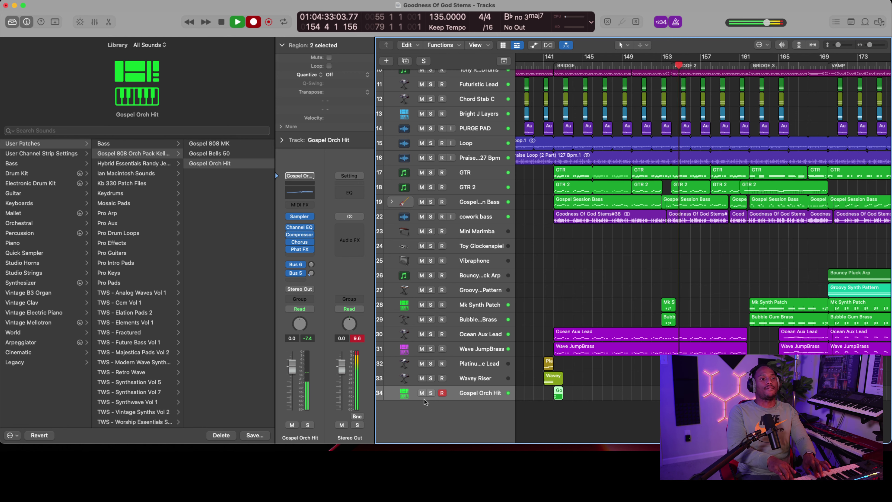
{"action": "key", "text": "space"}
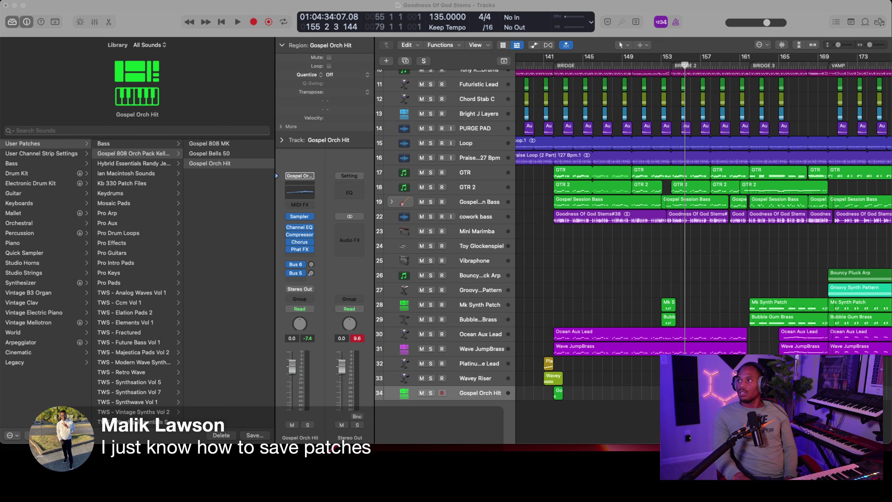
Open the save dialog for the Gospel Orch Hit patch, start a new folder named KEYS, and cancel both
{"action": "left_click", "coordinate": [255, 435]}
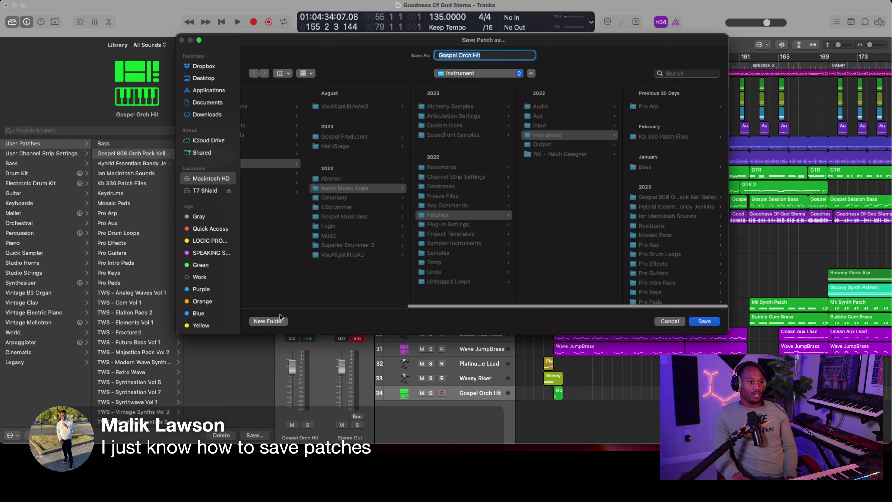
{"action": "left_click", "coordinate": [275, 322]}
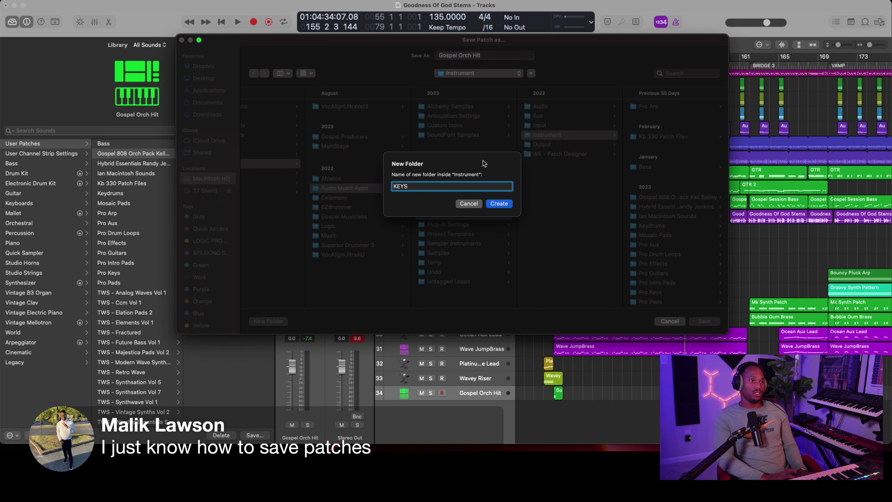
{"action": "left_click", "coordinate": [468, 204]}
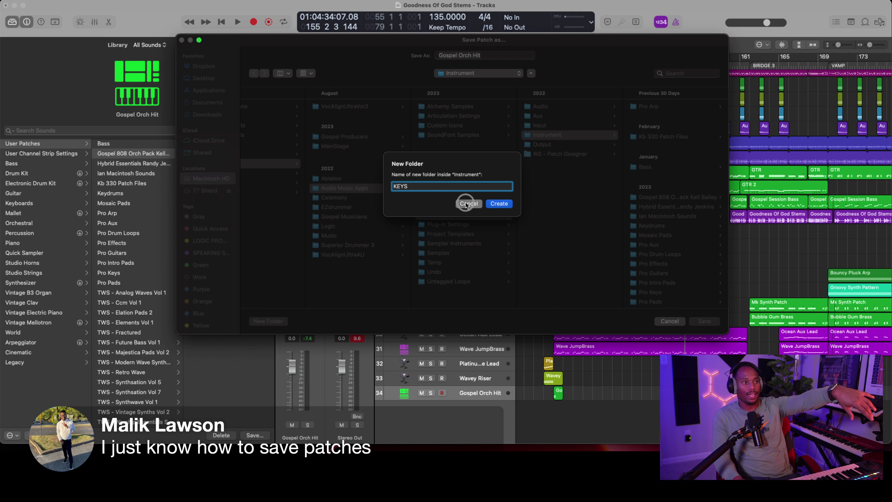
{"action": "left_click", "coordinate": [670, 322]}
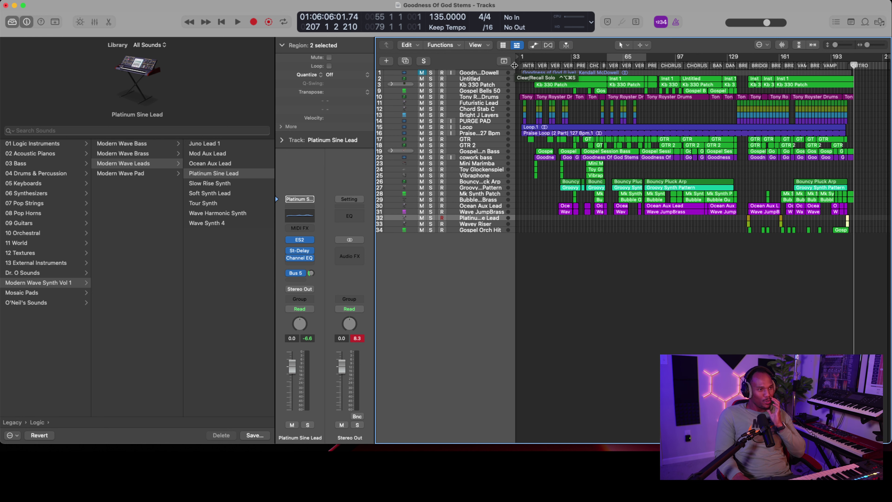
Play the Intro from bar 2 and stop around bar 7
{"action": "left_click", "coordinate": [521, 65]}
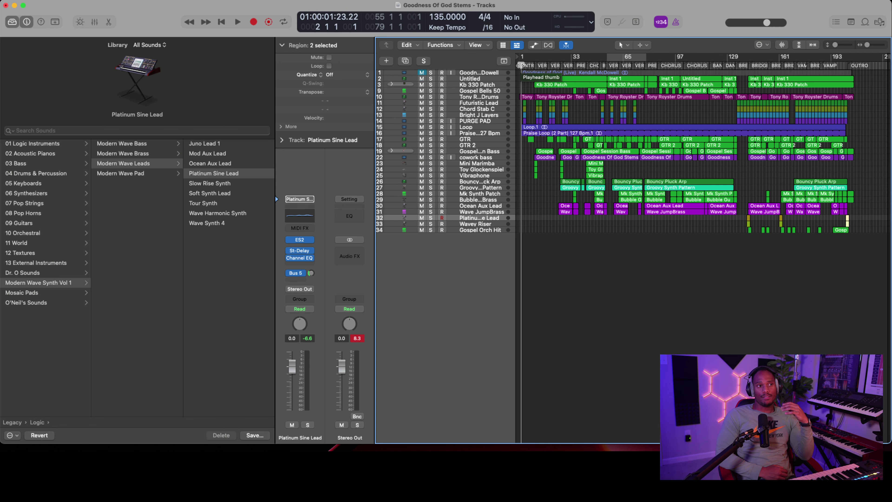
{"action": "scroll", "coordinate": [569, 120], "scroll_direction": "up", "scroll_amount": 5}
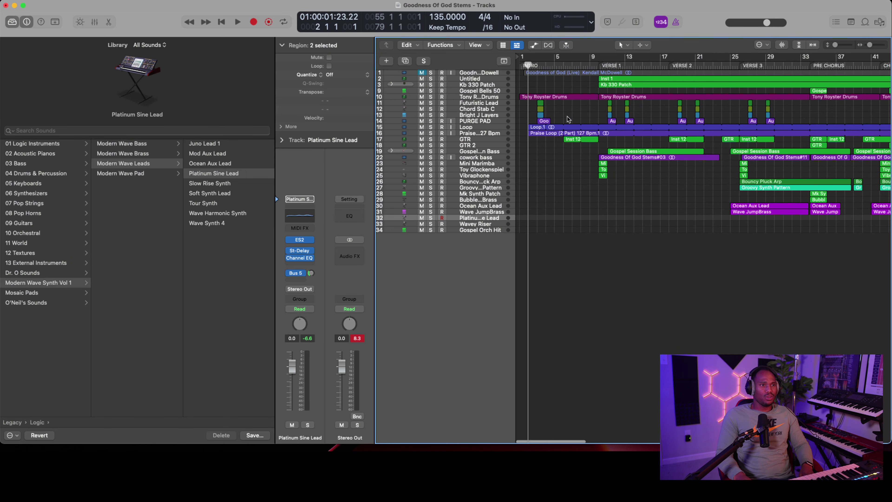
{"action": "key", "text": "i"}
{"action": "scroll", "coordinate": [508, 184], "scroll_direction": "up", "scroll_amount": 3}
{"action": "key", "text": "space"}
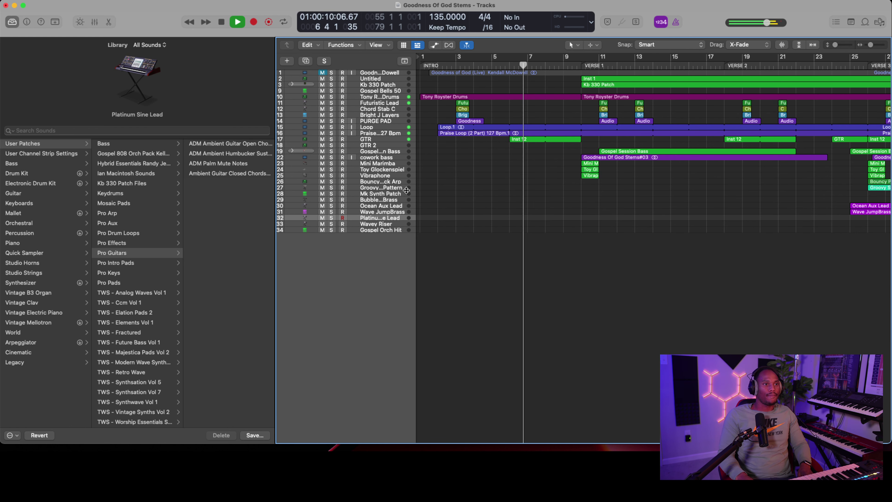
{"action": "key", "text": "z"}
{"action": "key", "text": "space"}
Try copies of the pre-Bridge Platinum Sine Lead and Wavey Riser regions at bar 5 of the Intro, and delete them after playback
{"action": "scroll", "coordinate": [767, 225], "scroll_direction": "right", "scroll_amount": 8}
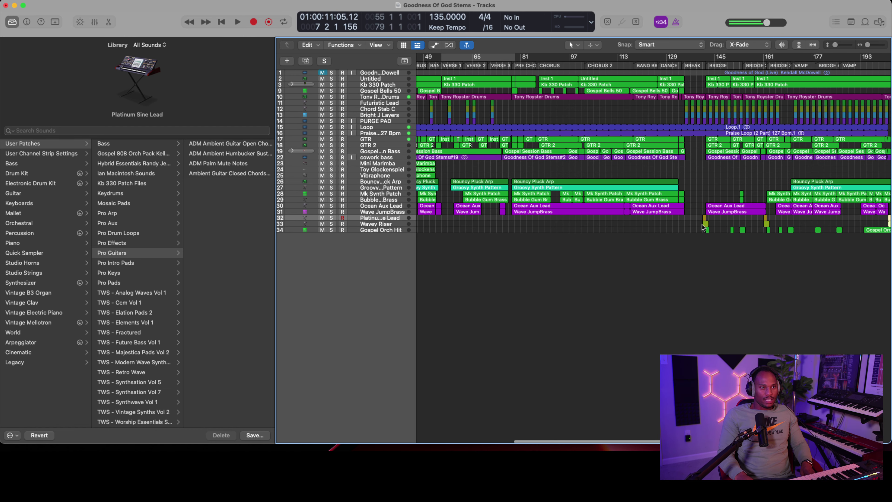
{"action": "left_click_drag", "start_coordinate": [718, 219], "coordinate": [681, 231]}
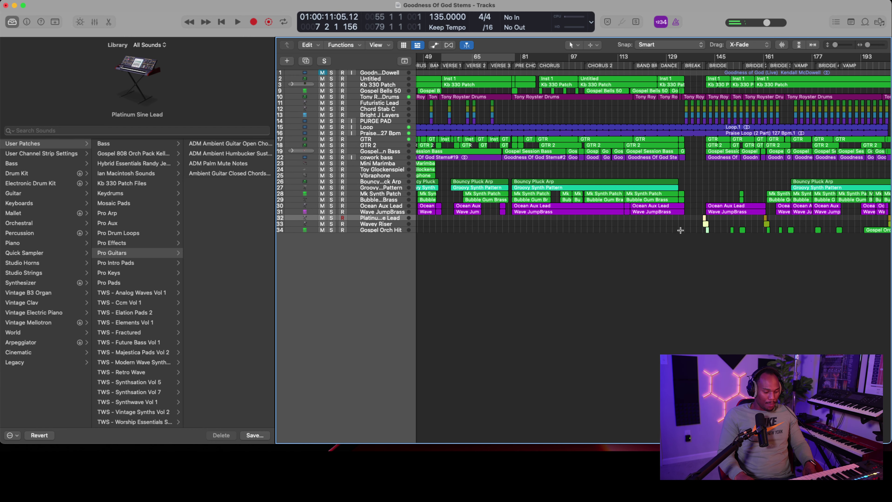
{"action": "scroll", "coordinate": [681, 230], "scroll_direction": "up", "scroll_amount": 10}
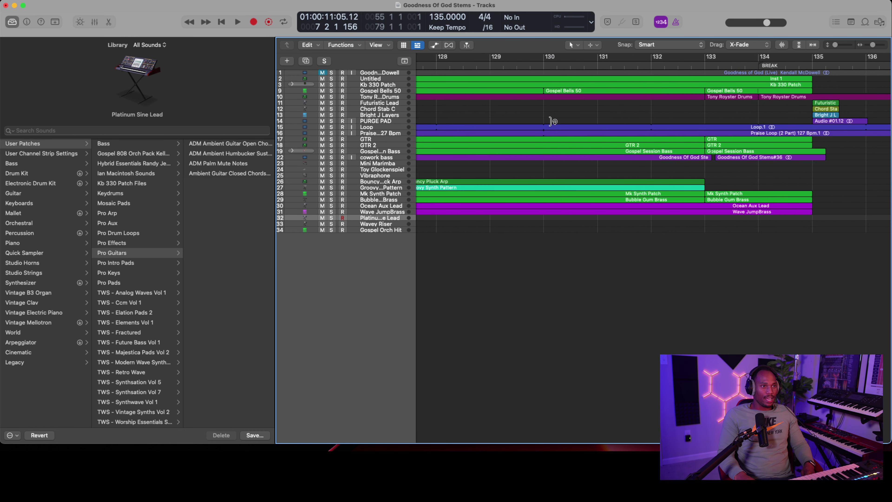
{"action": "key", "text": "Return"}
{"action": "key", "text": "space"}
{"action": "scroll", "coordinate": [557, 132], "scroll_direction": "down", "scroll_amount": 6}
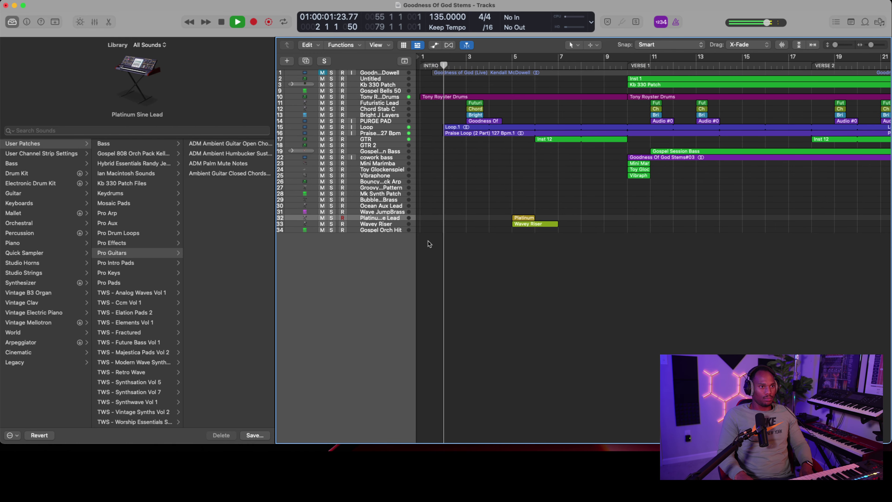
{"action": "scroll", "coordinate": [464, 244], "scroll_direction": "down", "scroll_amount": 5}
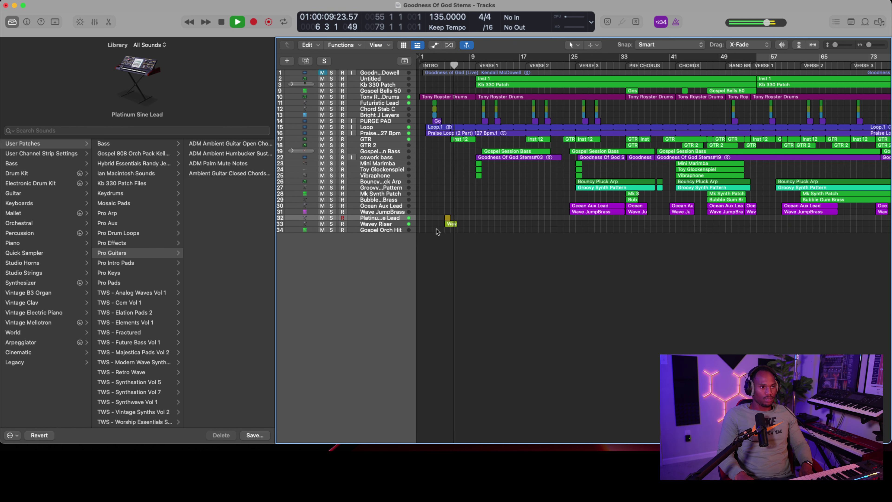
{"action": "key", "text": "Delete"}
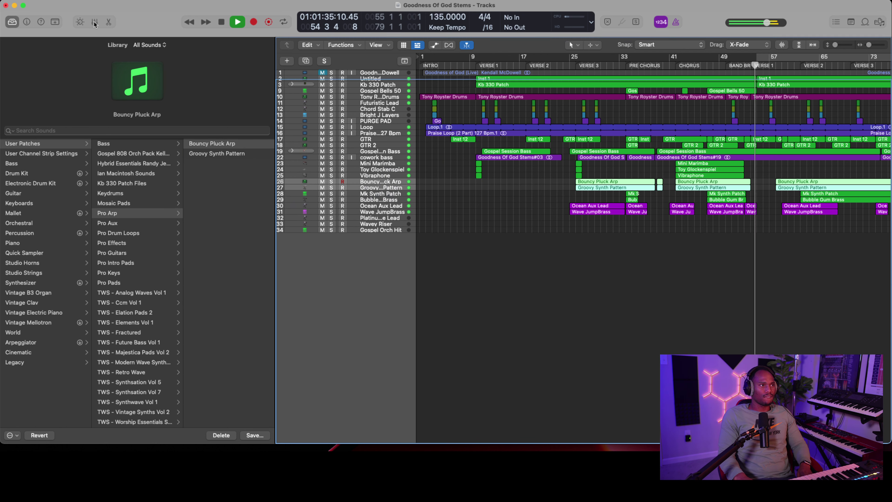
Lower the GTR track's volume to -4.1 dB in the mixer during playback, and close the mixer
{"action": "left_click", "coordinate": [367, 212]}
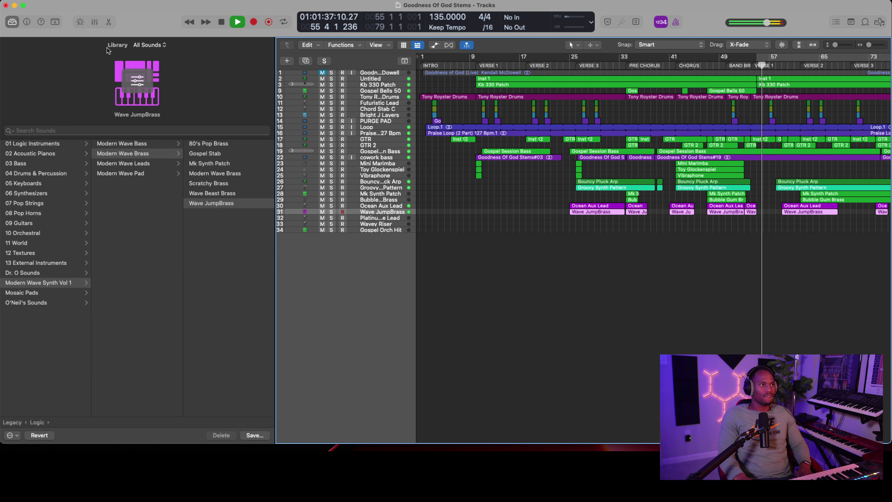
{"action": "left_click", "coordinate": [95, 22]}
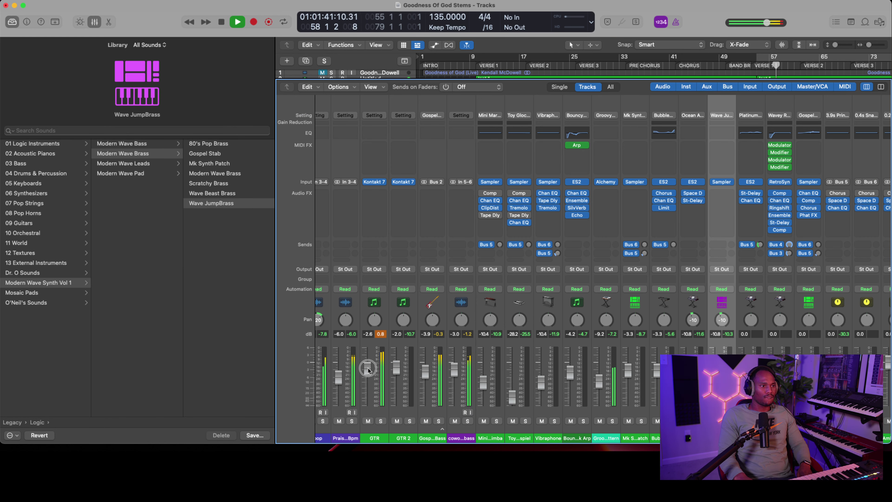
{"action": "left_click_drag", "start_coordinate": [368, 370], "coordinate": [368, 374]}
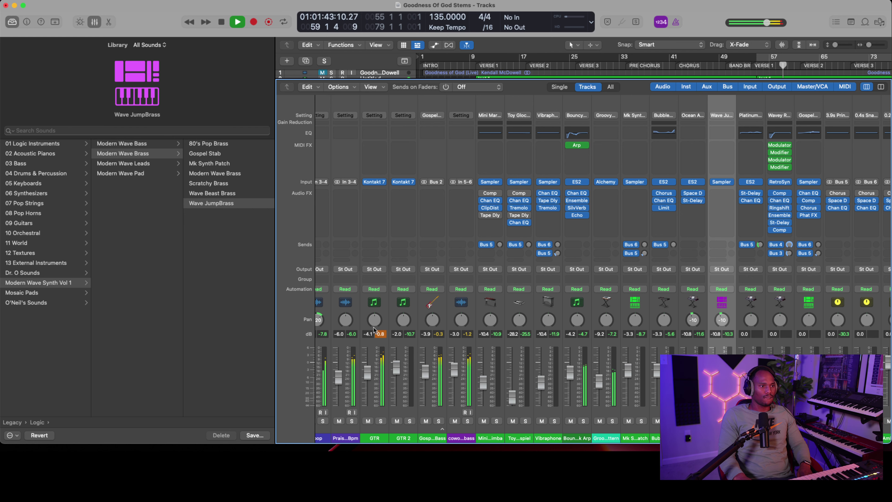
{"action": "key", "text": "x"}
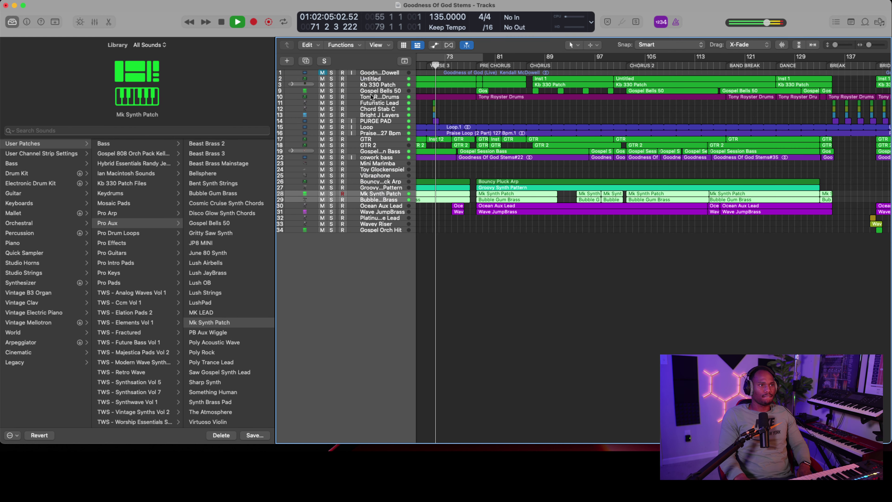
Group the Untitled and Kb 330 Patch tracks into a summing stack
{"action": "left_click", "coordinate": [372, 78]}
{"action": "left_click", "coordinate": [369, 97]}
{"action": "scroll", "coordinate": [369, 99], "scroll_direction": "left", "scroll_amount": 15}
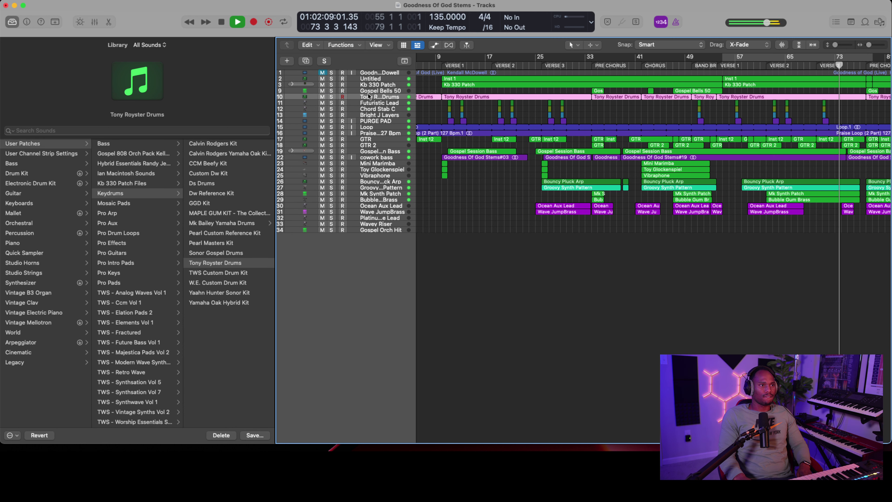
{"action": "left_click", "coordinate": [369, 85]}
{"action": "left_click", "coordinate": [369, 79], "text": "shift"}
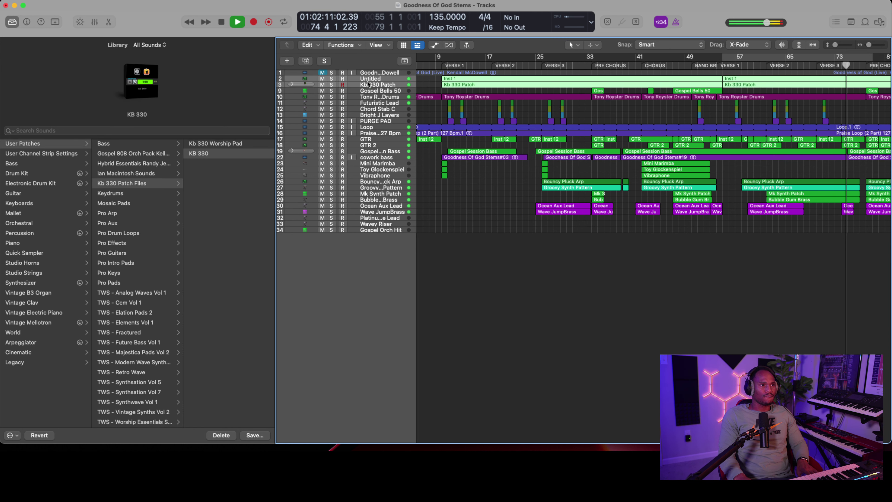
{"action": "right_click", "coordinate": [368, 83]}
{"action": "left_click", "coordinate": [400, 181]}
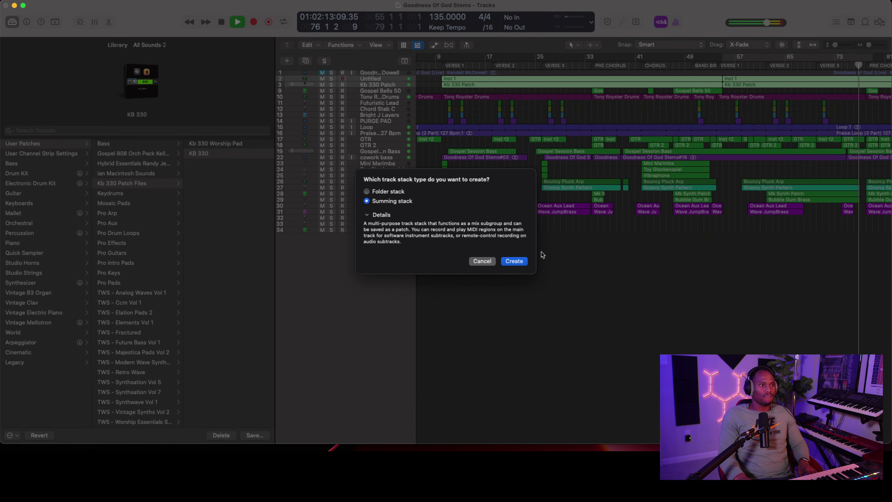
{"action": "left_click", "coordinate": [516, 262]}
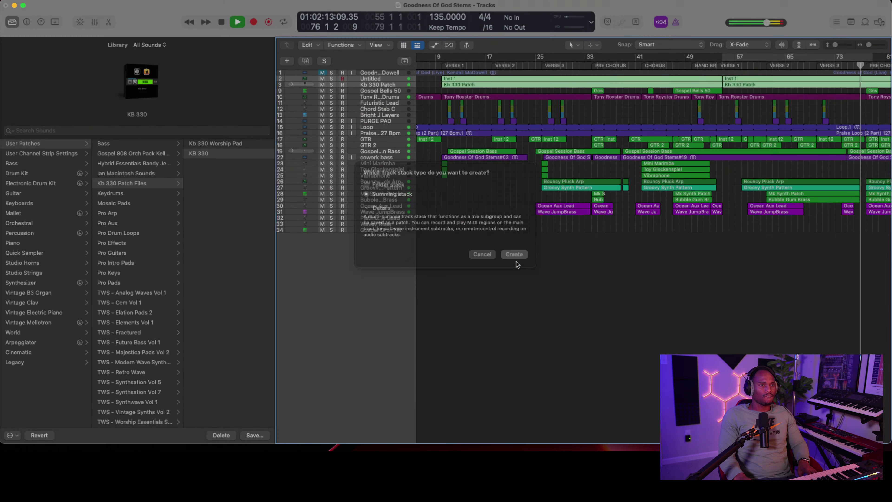
Rename the new summing stack KEYS and collapse it
{"action": "double_click", "coordinate": [377, 79]}
{"action": "type", "text": "KE"}
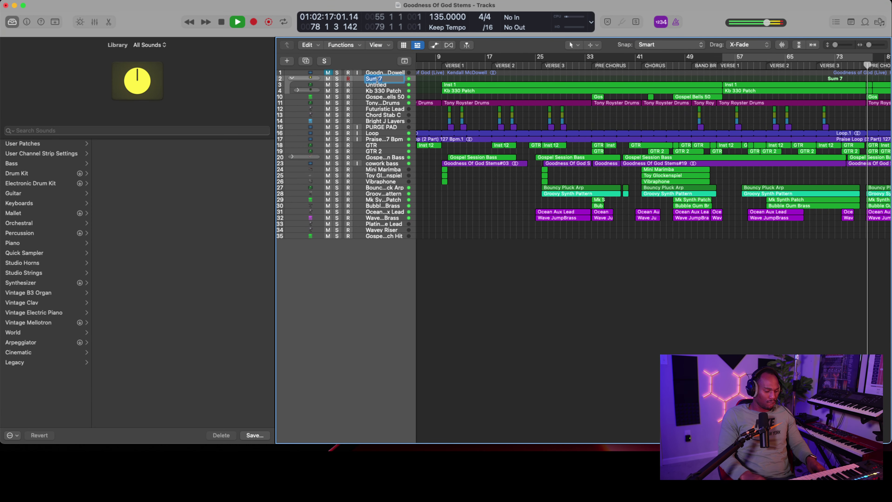
{"action": "type", "text": "YS"}
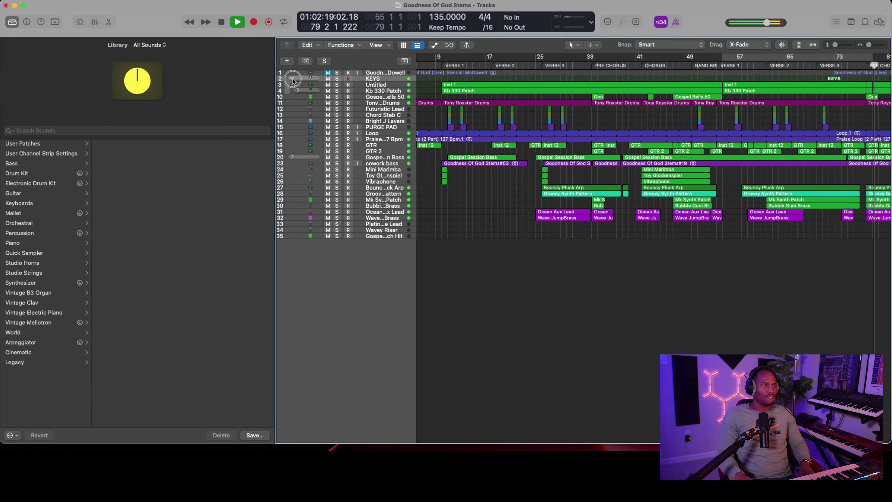
{"action": "left_click", "coordinate": [292, 78]}
Collapse the LOOP stack and start grouping the GTR and GTR 2 tracks into a track stack
{"action": "left_click", "coordinate": [379, 97]}
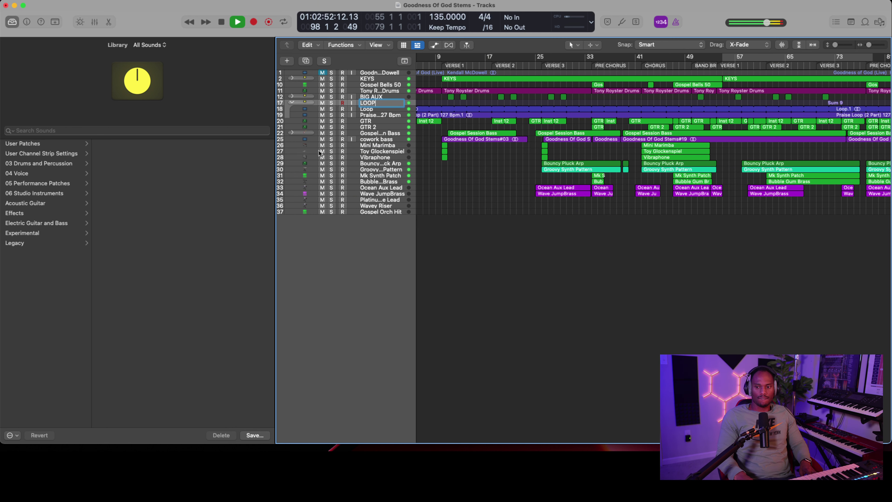
{"action": "left_click", "coordinate": [292, 103]}
{"action": "left_click", "coordinate": [378, 109]}
{"action": "left_click", "coordinate": [376, 115], "text": "shift"}
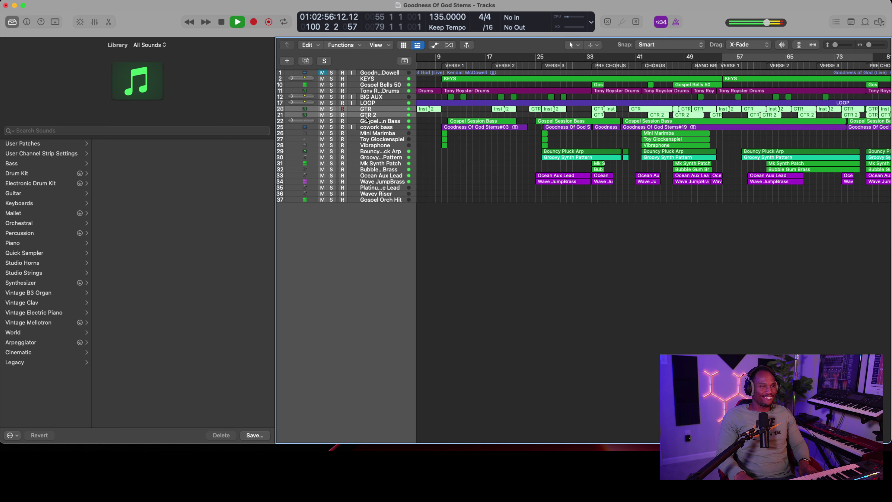
{"action": "right_click", "coordinate": [369, 117]}
{"action": "left_click", "coordinate": [400, 217]}
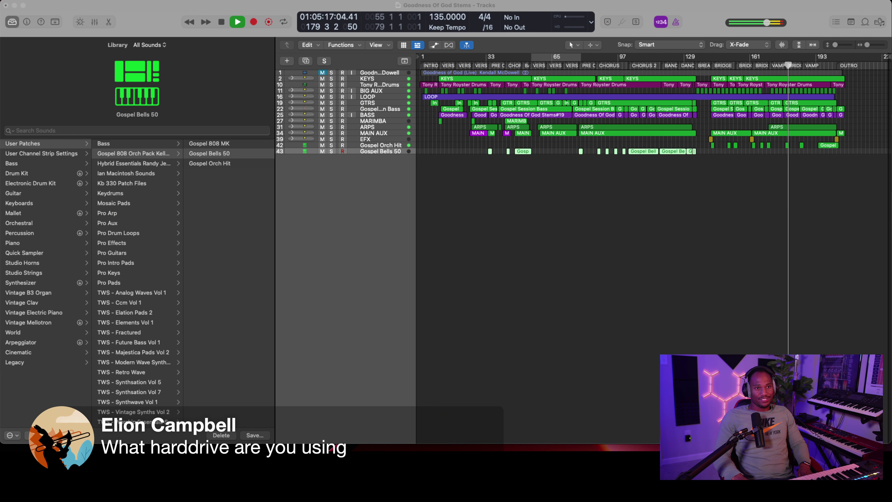
Stop playback, then play the section from bar 177 through Bridge 4 and stop around bar 188
{"action": "left_click", "coordinate": [806, 157]}
{"action": "key", "text": "space"}
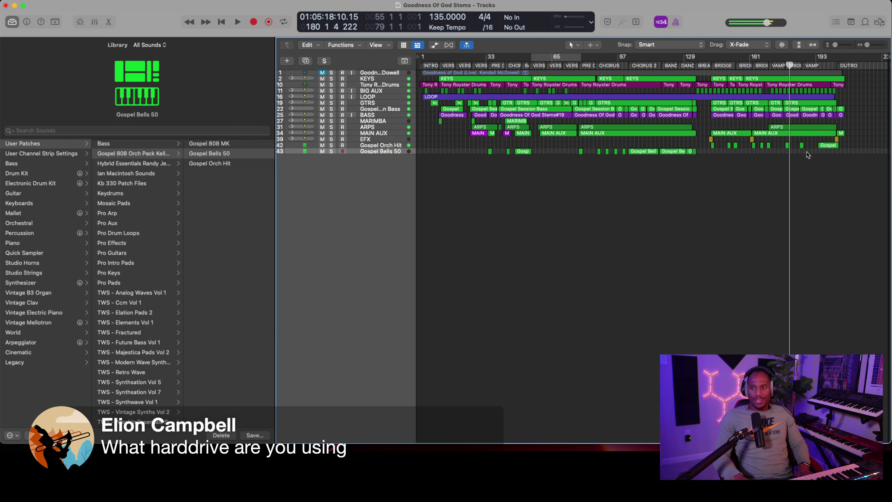
{"action": "left_click_drag", "start_coordinate": [834, 44], "coordinate": [839, 44]}
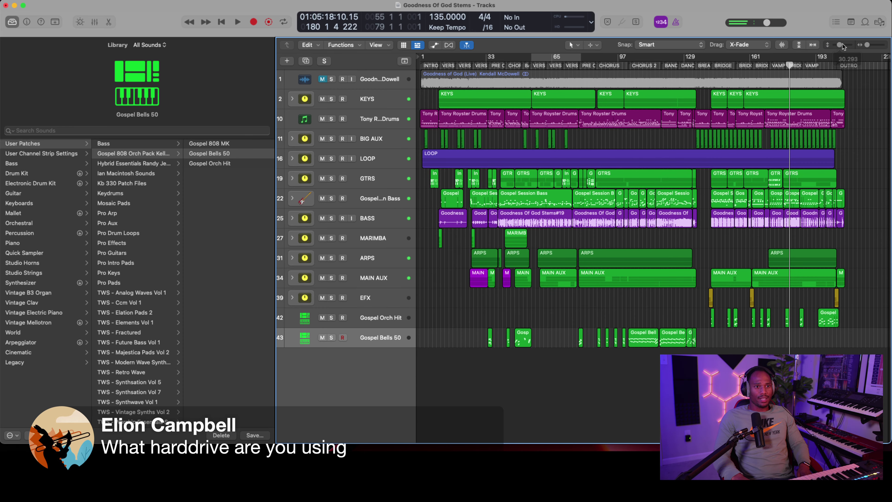
{"action": "key", "text": "super+Right"}
{"action": "key", "text": "super+Right"}
{"action": "key", "text": "super+Right"}
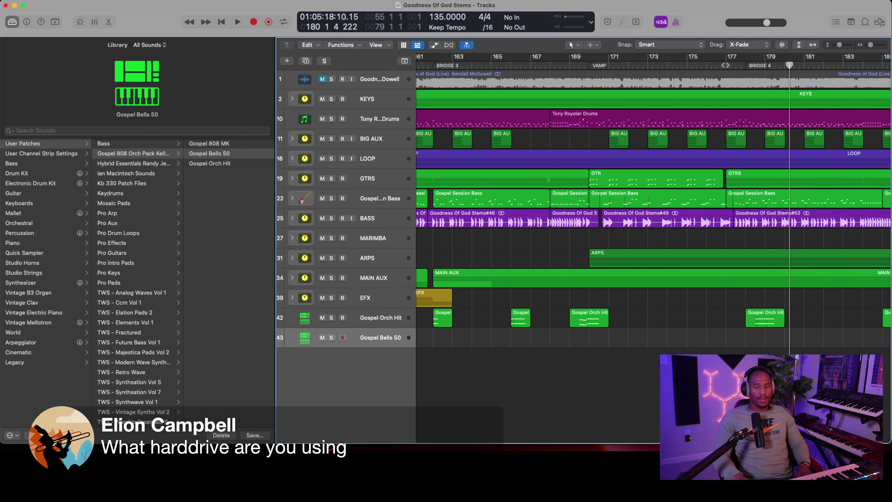
{"action": "left_click", "coordinate": [726, 65]}
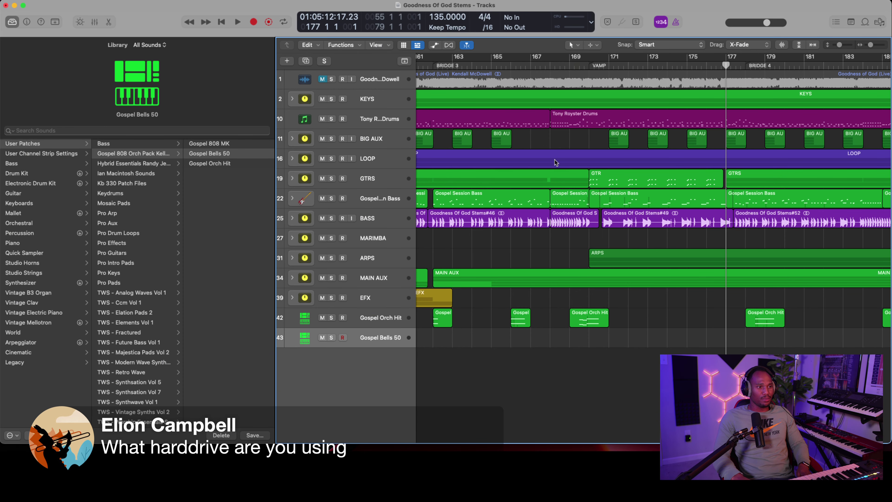
{"action": "key", "text": "space"}
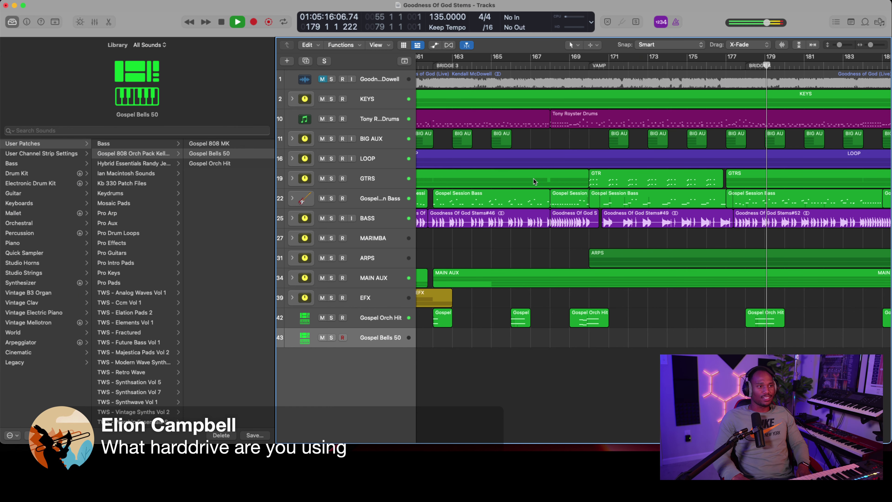
{"action": "key", "text": "super+Right"}
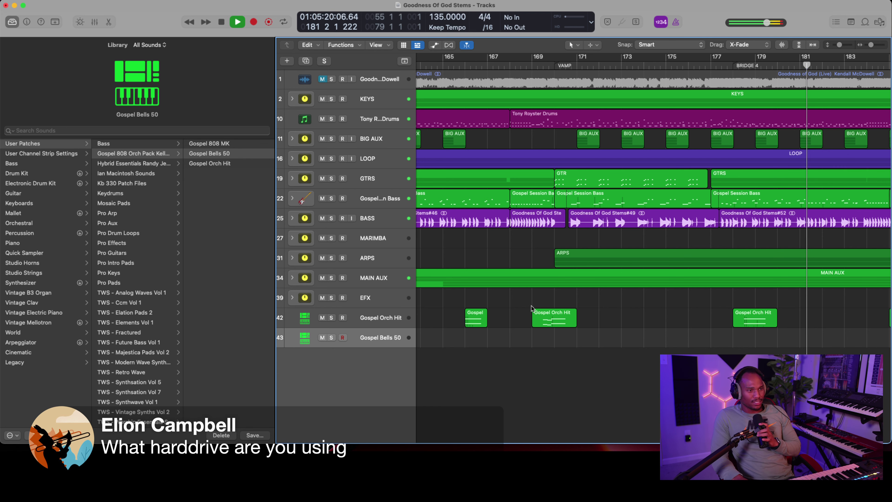
{"action": "key", "text": "super+Left"}
{"action": "key", "text": "super+Left"}
{"action": "key", "text": "super+Left"}
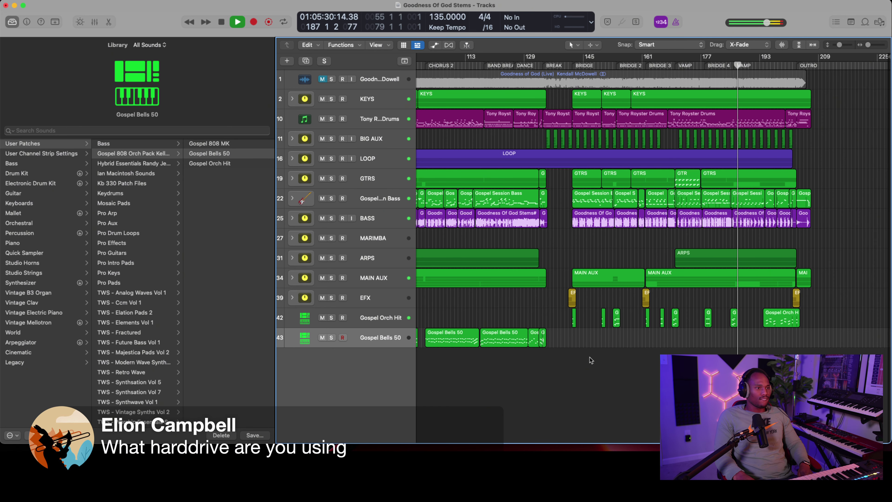
{"action": "key", "text": "space"}
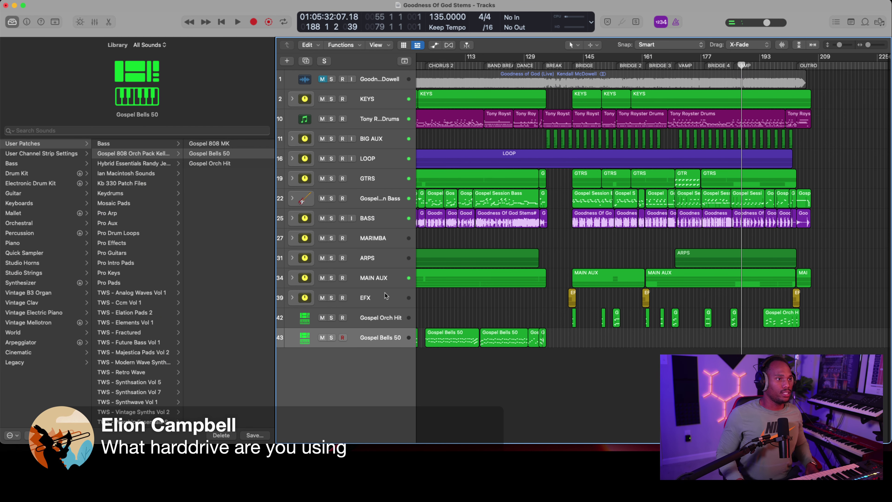
Add an instrument track with the Poly Stabs patch from O'Neil's Pads and record a part from around bar 186 to bar 195
{"action": "double_click", "coordinate": [350, 357]}
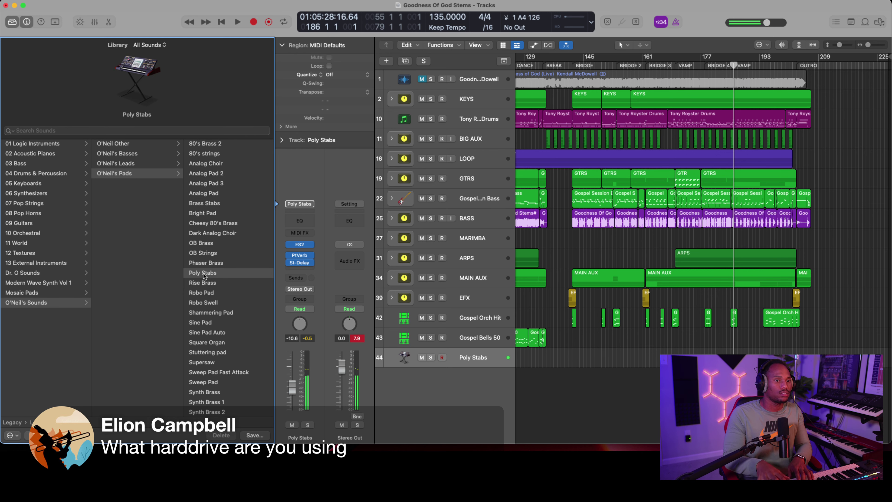
{"action": "key", "text": "r"}
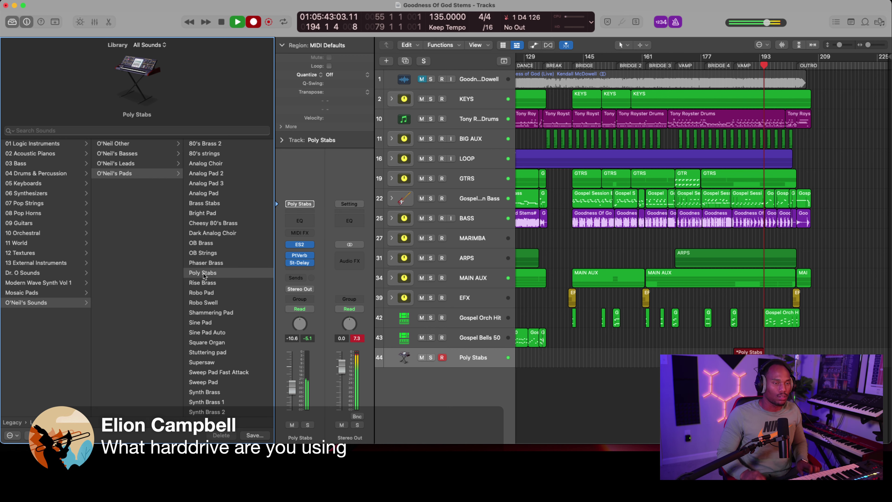
{"action": "key", "text": "shift+r"}
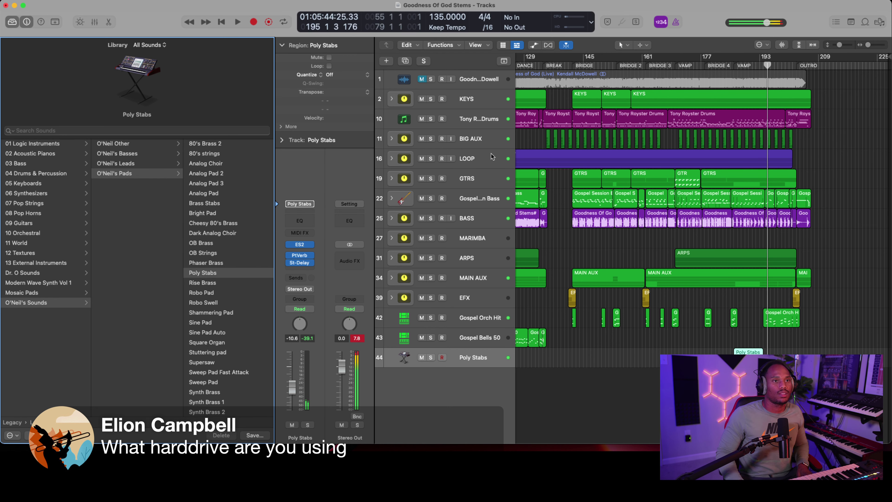
Record the rest of the Poly Stabs part from around bar 195 toward the end of the Vamp
{"action": "key", "text": "r"}
{"action": "key", "text": "e"}
{"action": "key", "text": "z"}
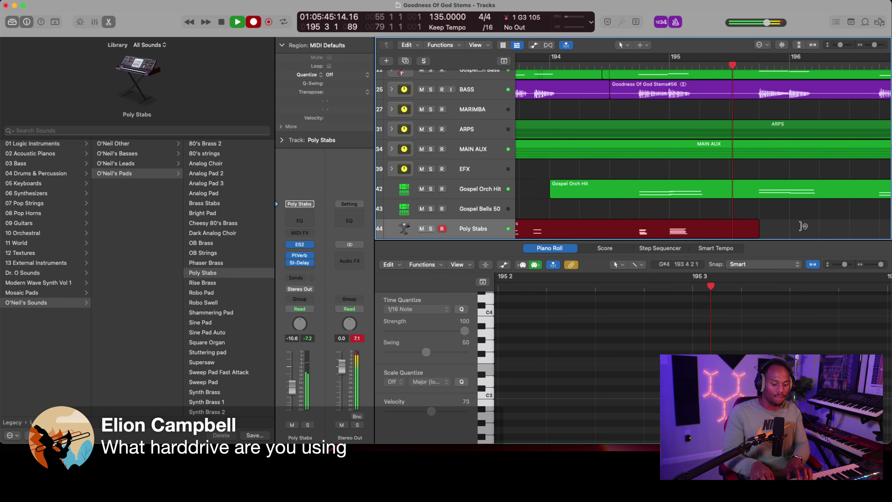
{"action": "key", "text": "space"}
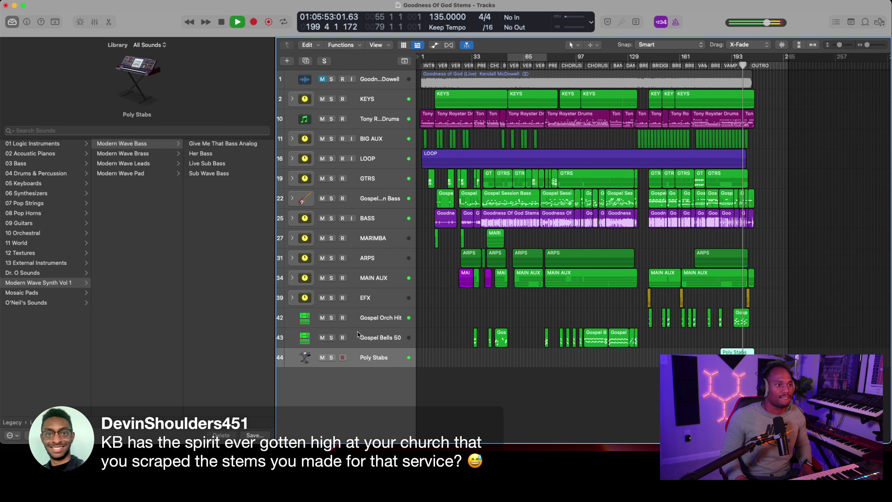
Lower the Gospel Orch Hit track's volume to -4.1 dB during playback
{"action": "left_click", "coordinate": [365, 318]}
{"action": "left_click", "coordinate": [27, 22]}
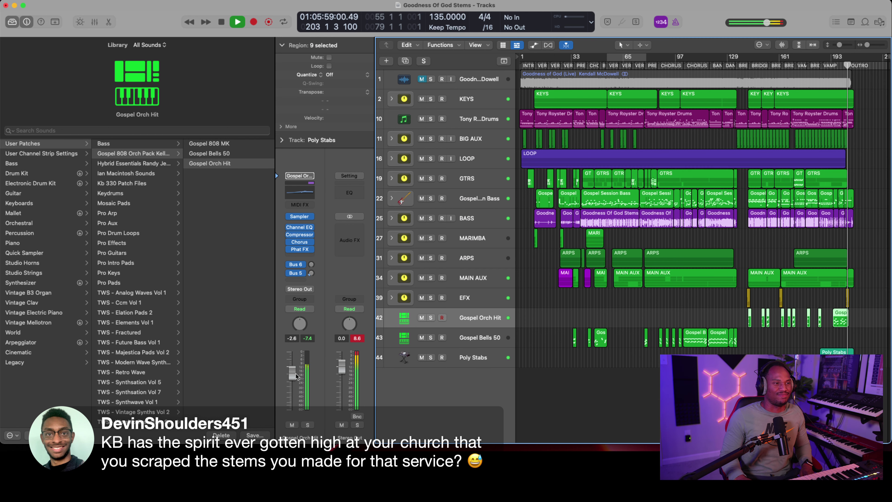
{"action": "left_click_drag", "start_coordinate": [292, 374], "coordinate": [293, 382]}
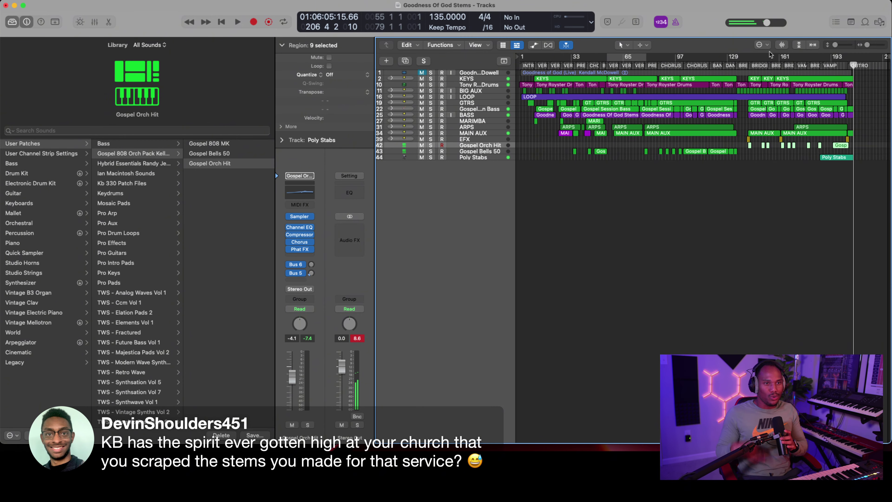